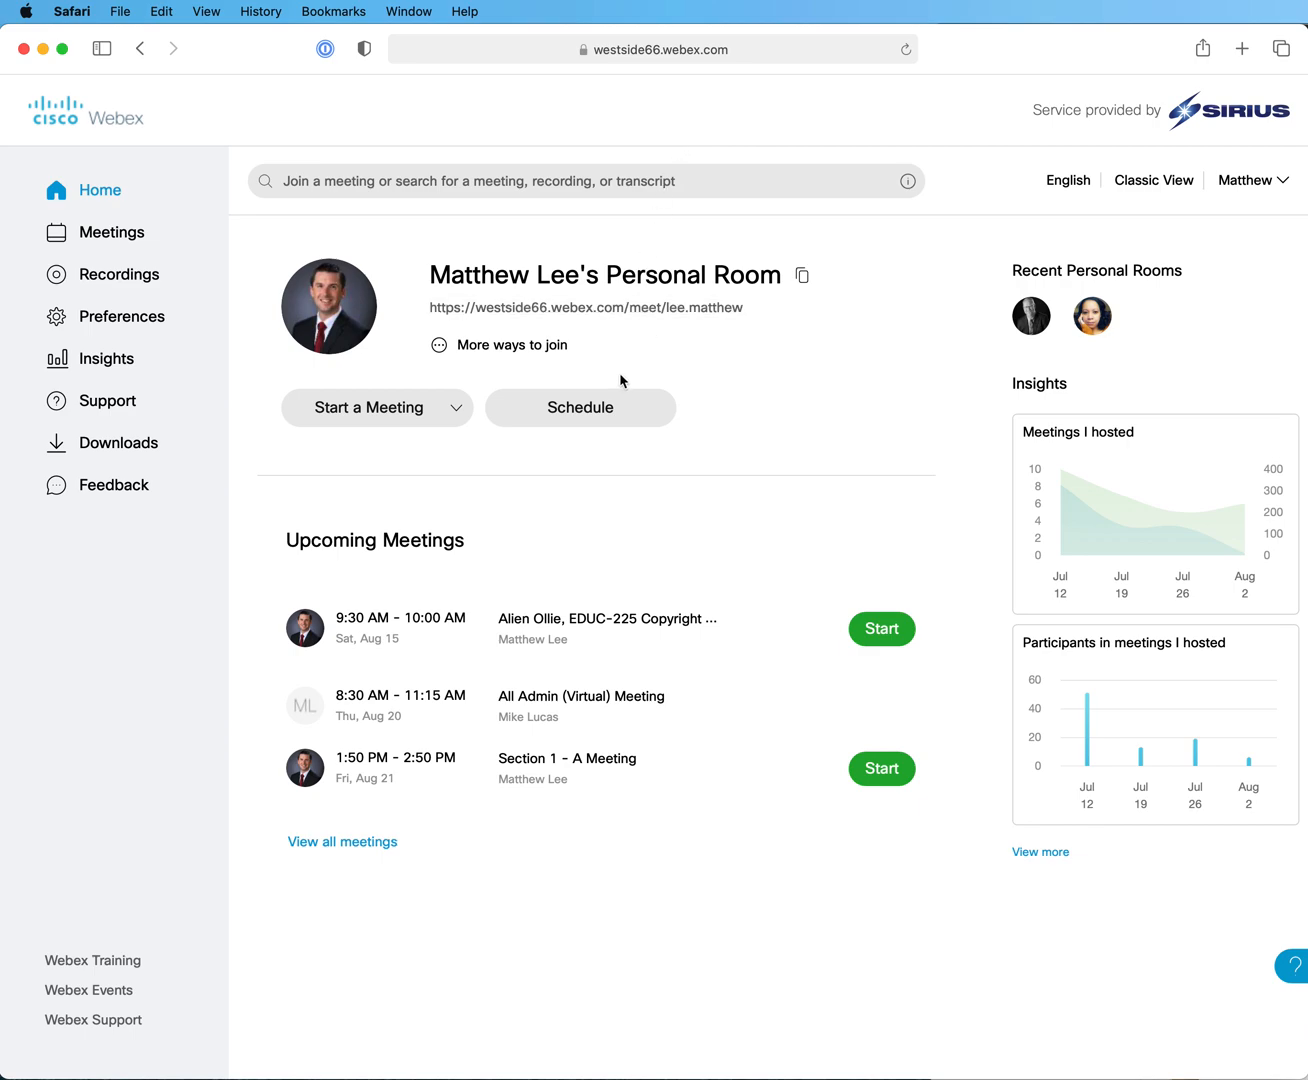
Step: Start scheduling a new meeting and enter "Classroom Meeting -" followed by the host's surname as its topic
{"action": "left_click", "coordinate": [638, 419]}
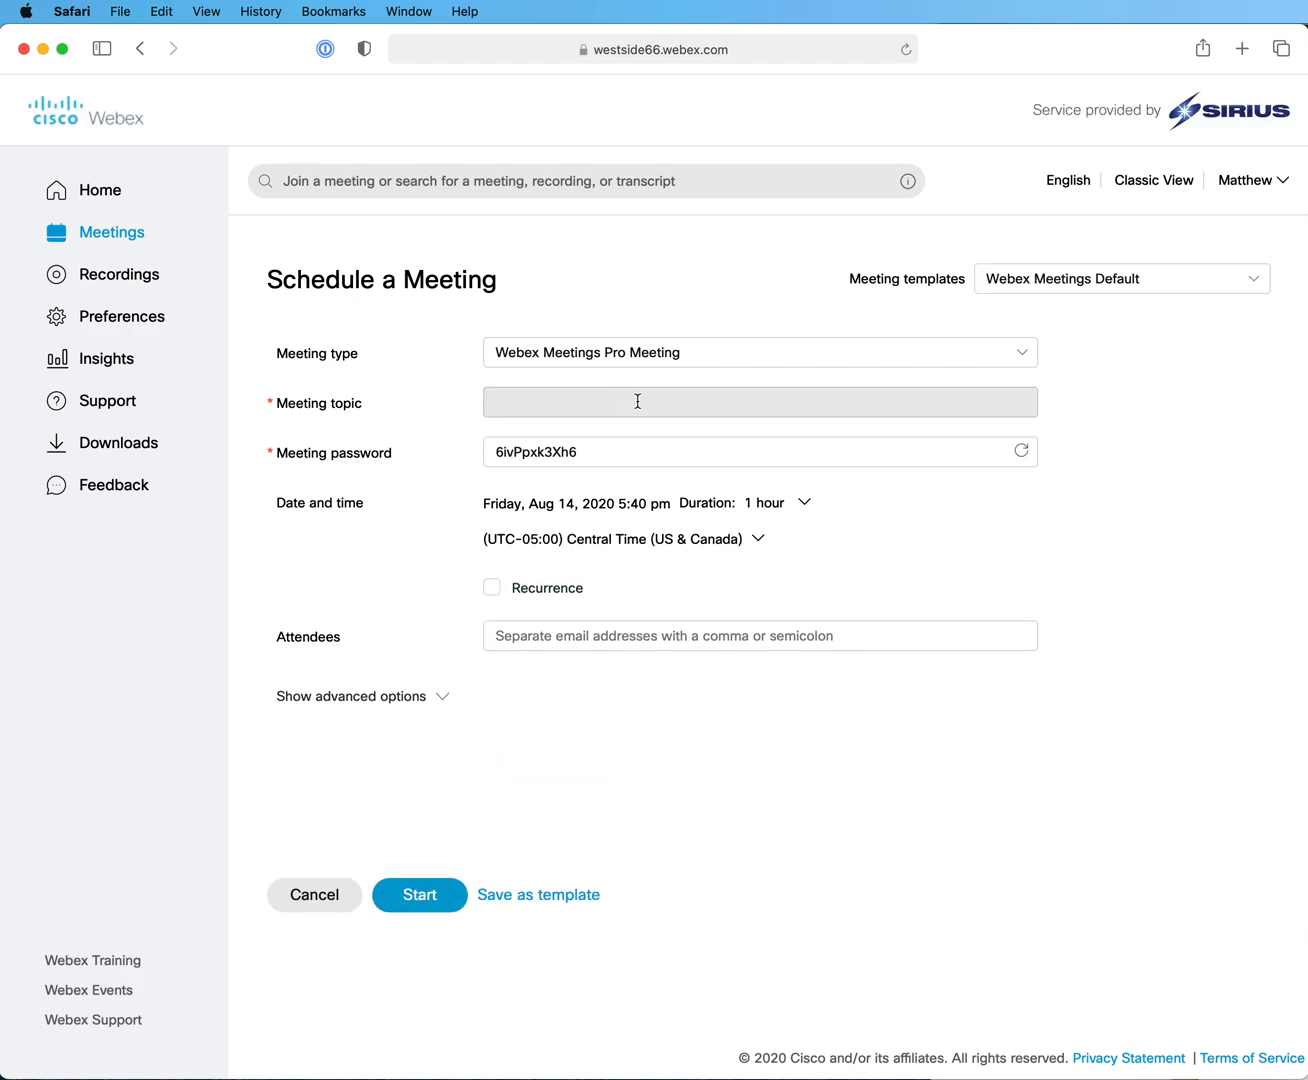
{"action": "left_click", "coordinate": [645, 395]}
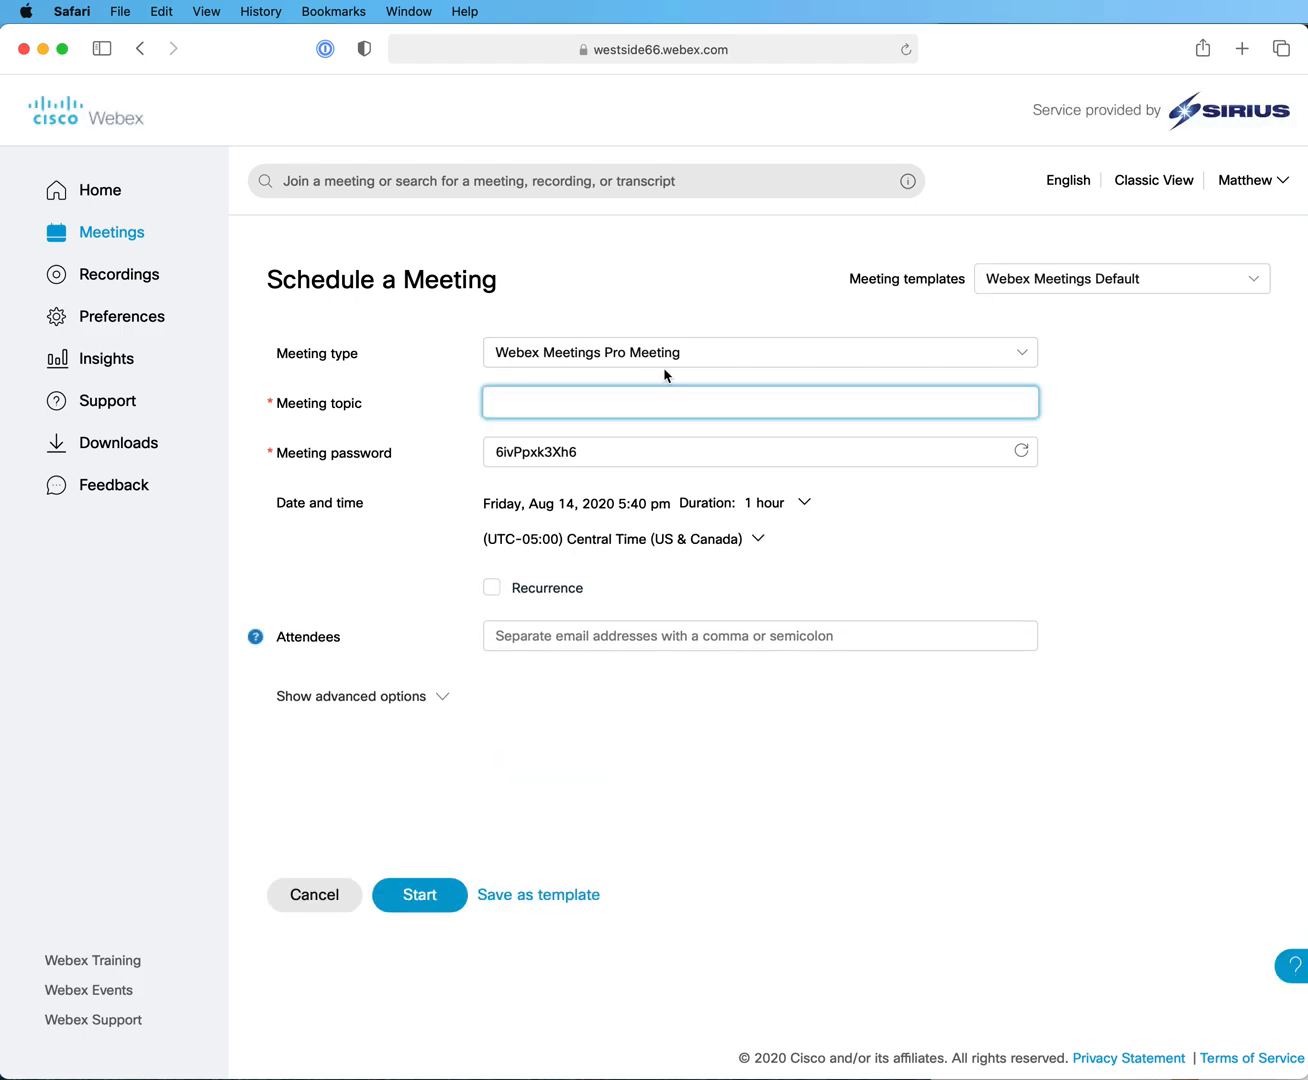
{"action": "type", "text": "Classroom Meeting - Lee"}
Step: Set the meeting's date and start time to Tuesday, Aug 18, 2020 at 8:30 am
{"action": "left_click", "coordinate": [502, 510]}
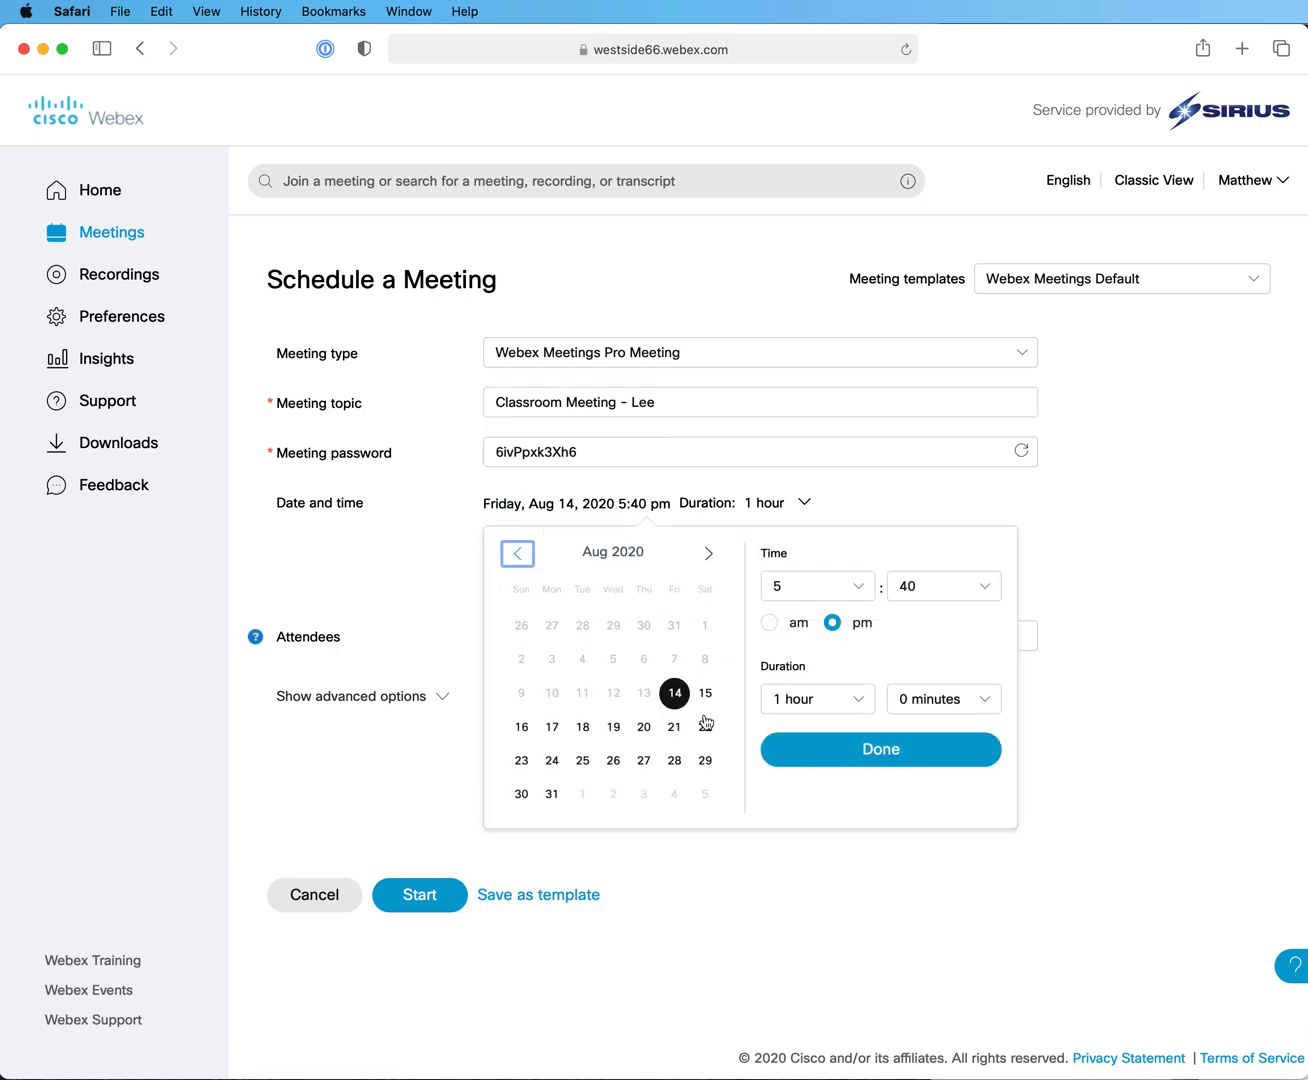
{"action": "left_click", "coordinate": [583, 729]}
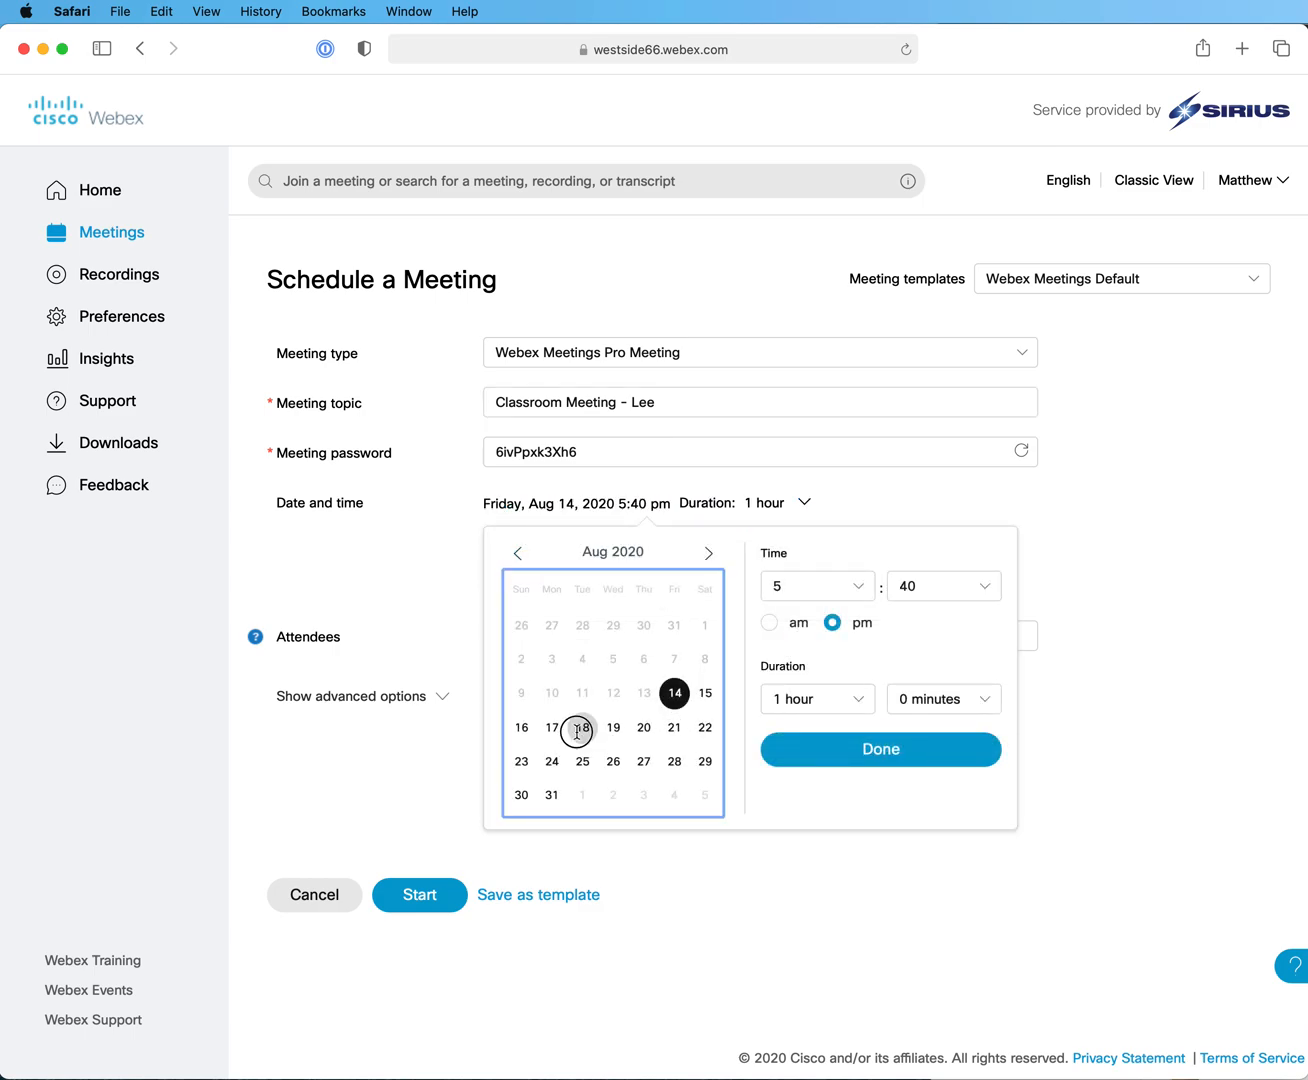
{"action": "left_click", "coordinate": [787, 597]}
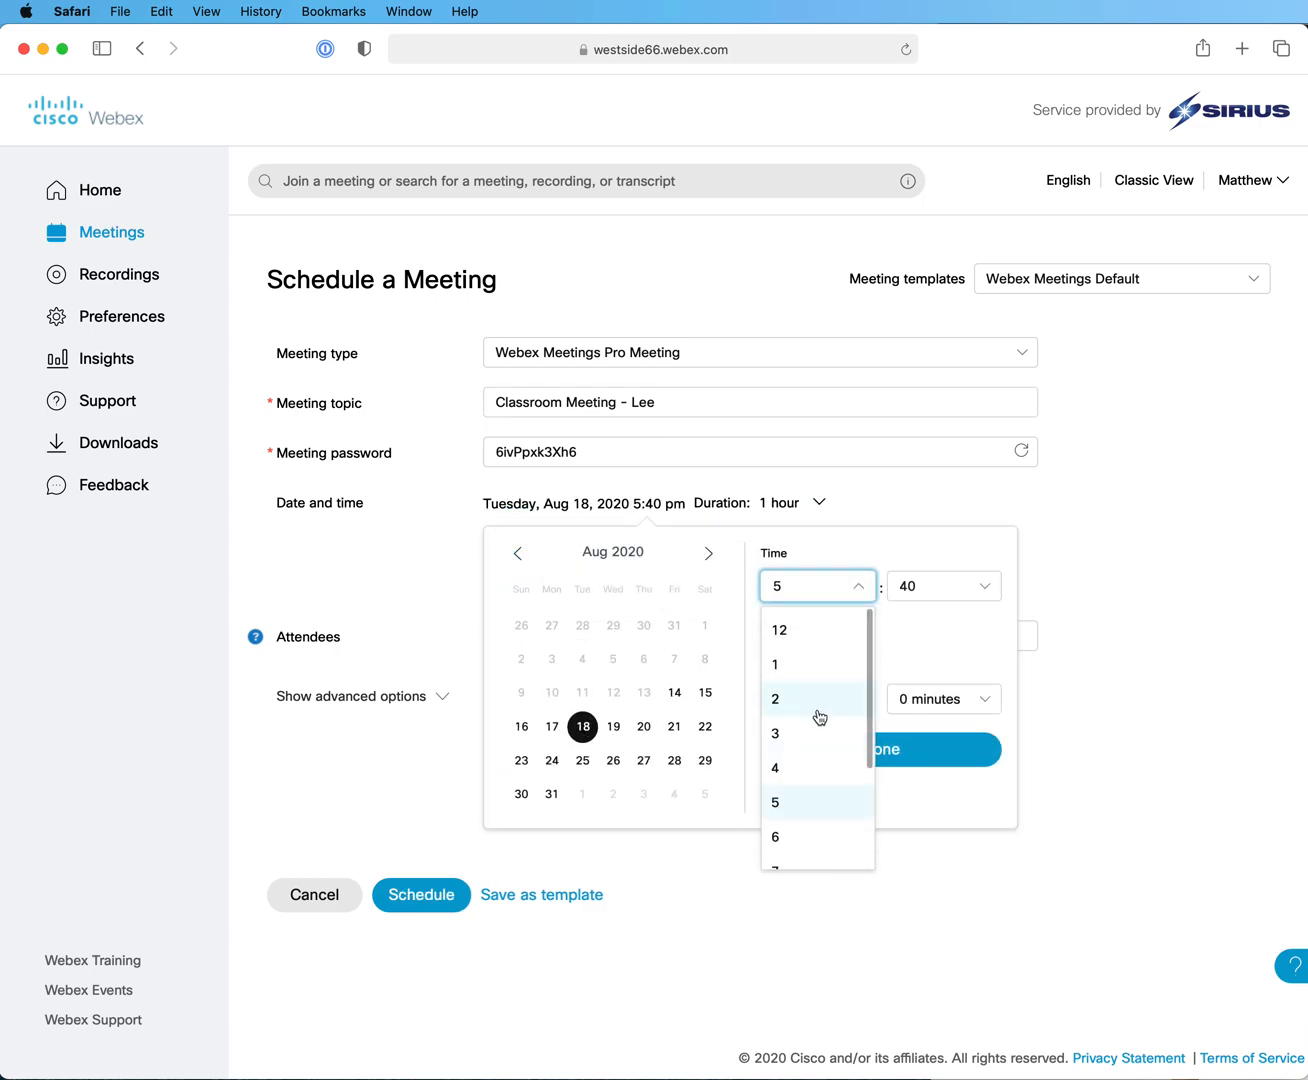
{"action": "scroll", "coordinate": [817, 822], "scroll_direction": "down", "scroll_amount": 2}
{"action": "left_click", "coordinate": [816, 824]}
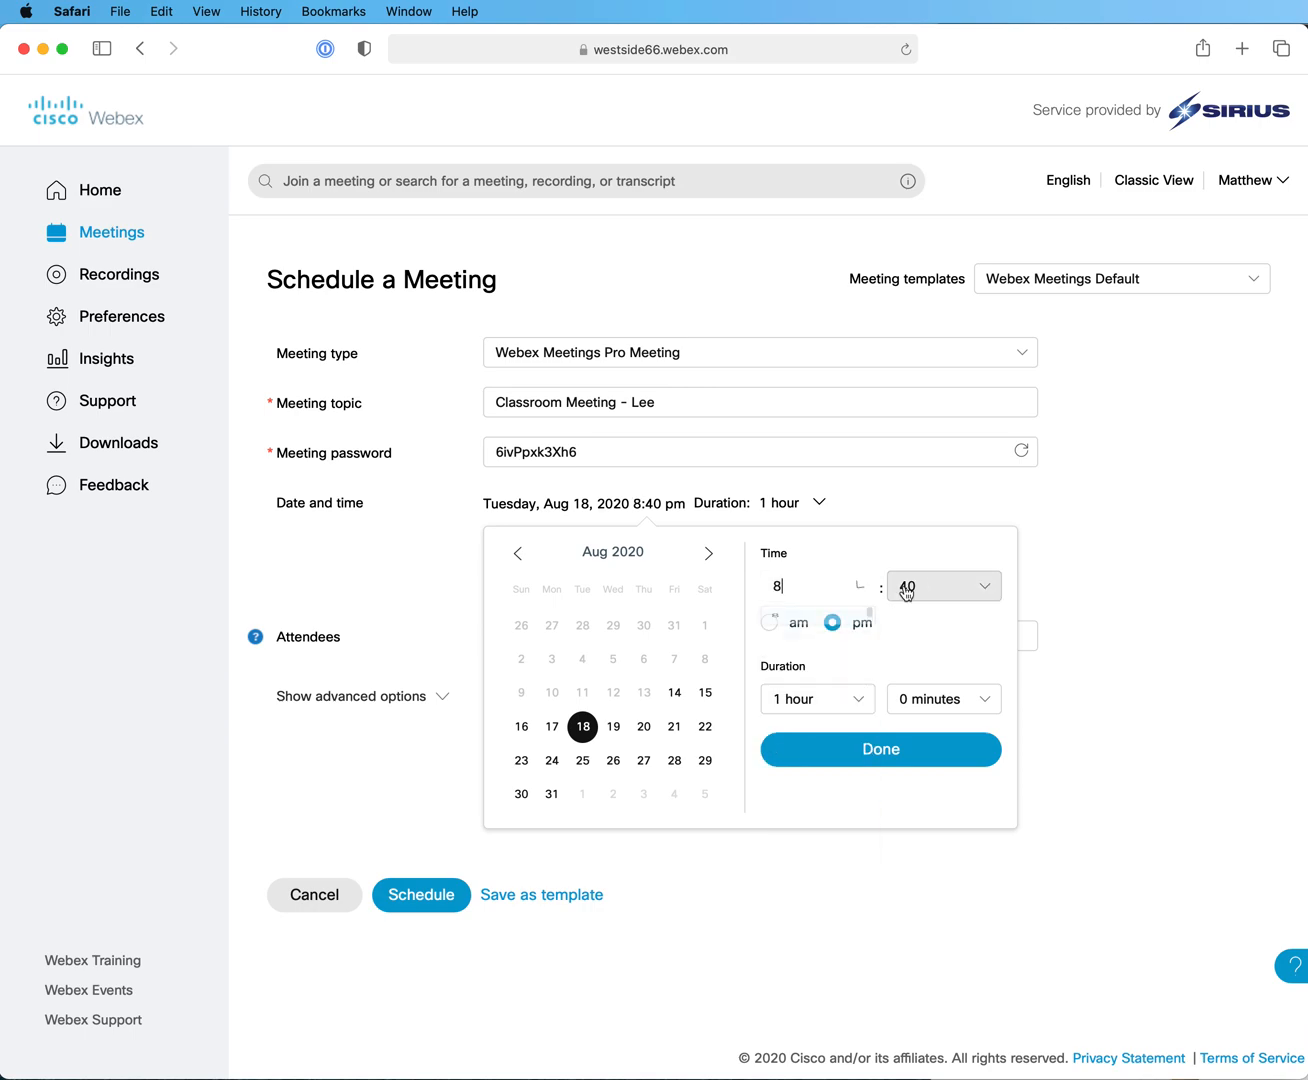
{"action": "left_click", "coordinate": [920, 592]}
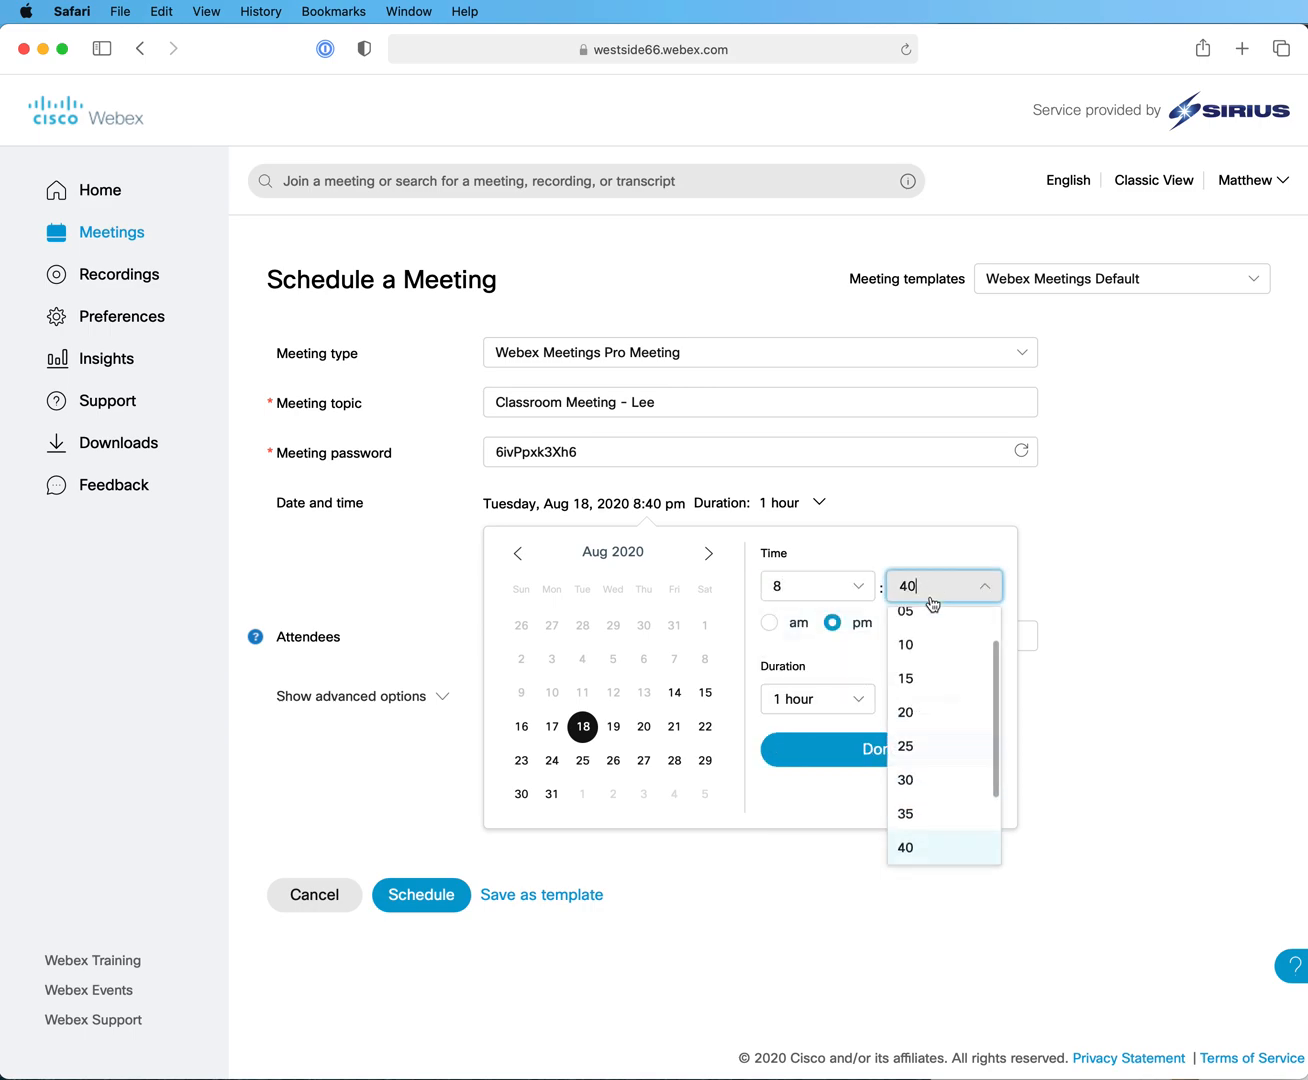
{"action": "left_click", "coordinate": [919, 780]}
{"action": "left_click", "coordinate": [769, 628]}
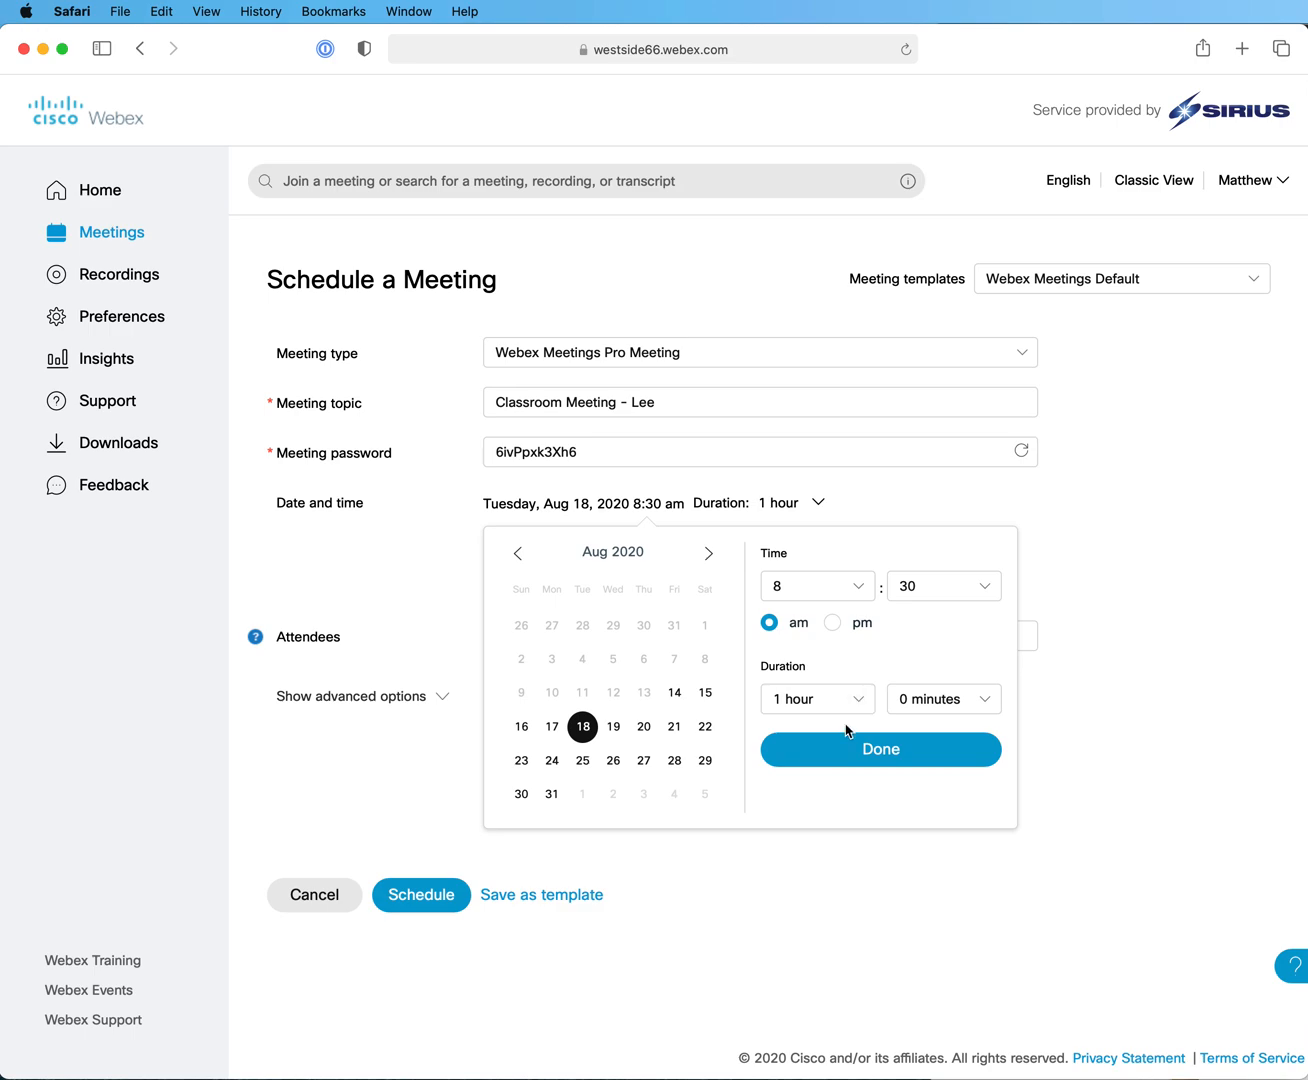
{"action": "left_click", "coordinate": [876, 748]}
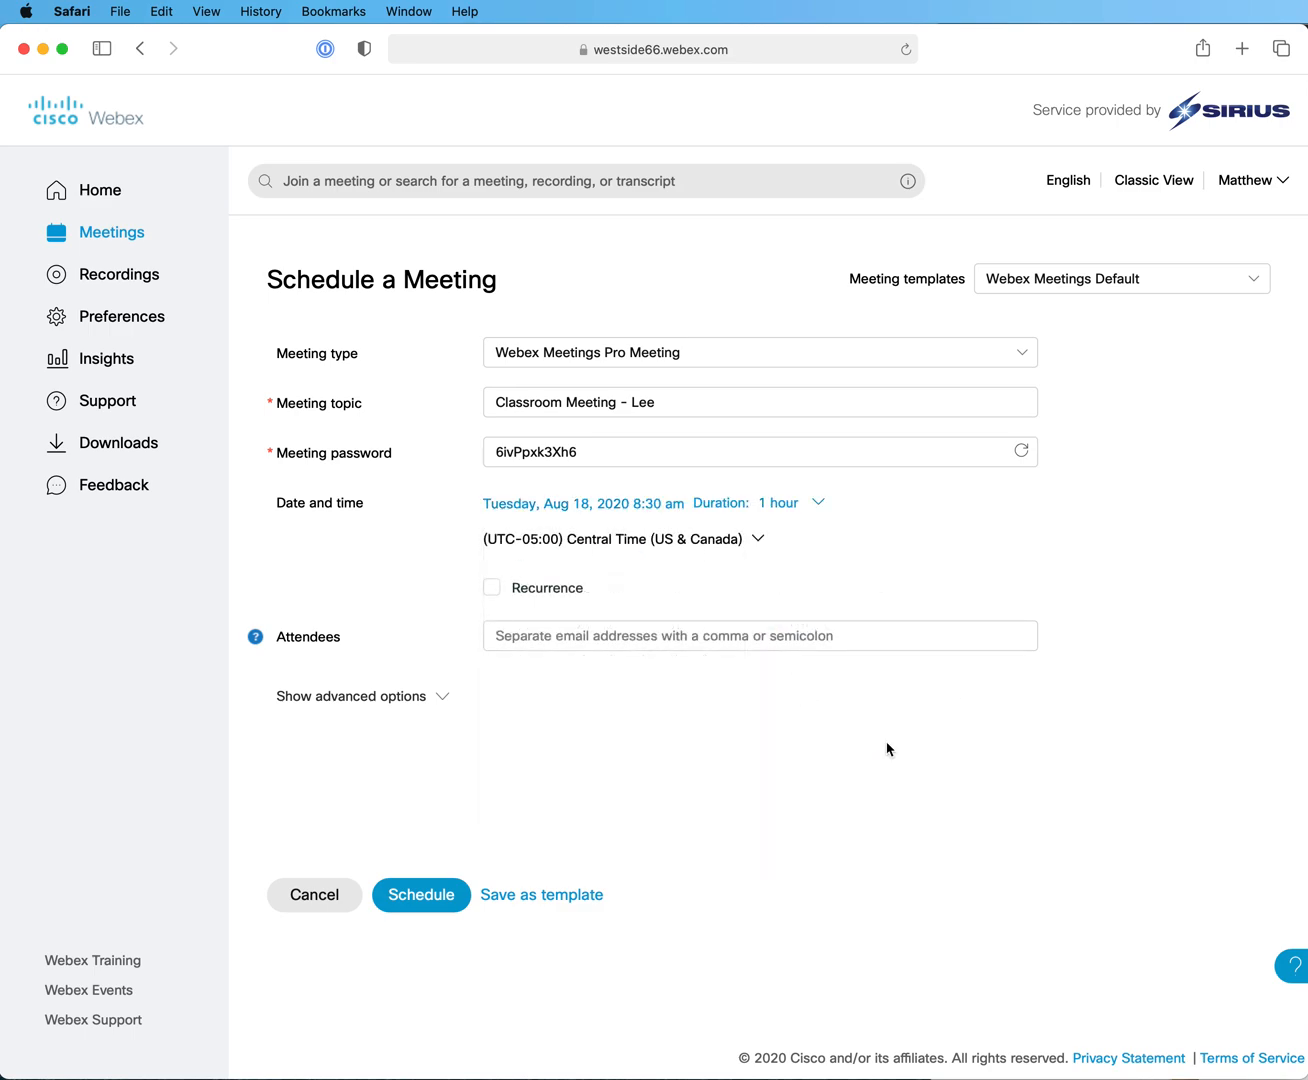
Step: Enable recurrence and, after trying Monday and Wednesday in the weekly pattern, set the recurrence pattern to Daily
{"action": "left_click", "coordinate": [492, 589]}
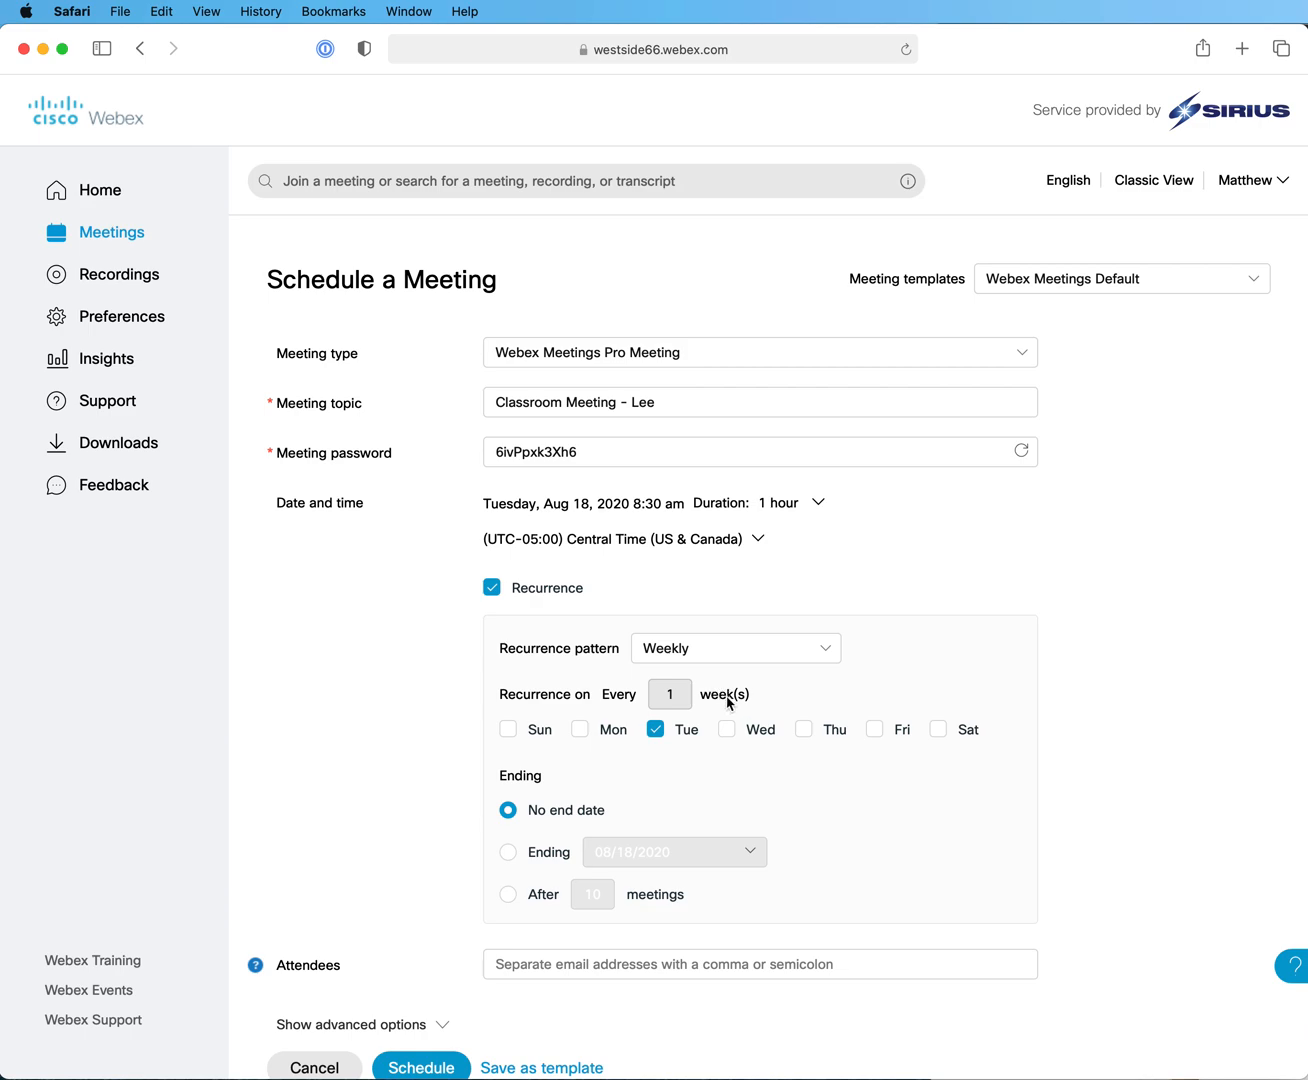
{"action": "left_click", "coordinate": [586, 733]}
{"action": "left_click", "coordinate": [729, 734]}
{"action": "left_click", "coordinate": [708, 658]}
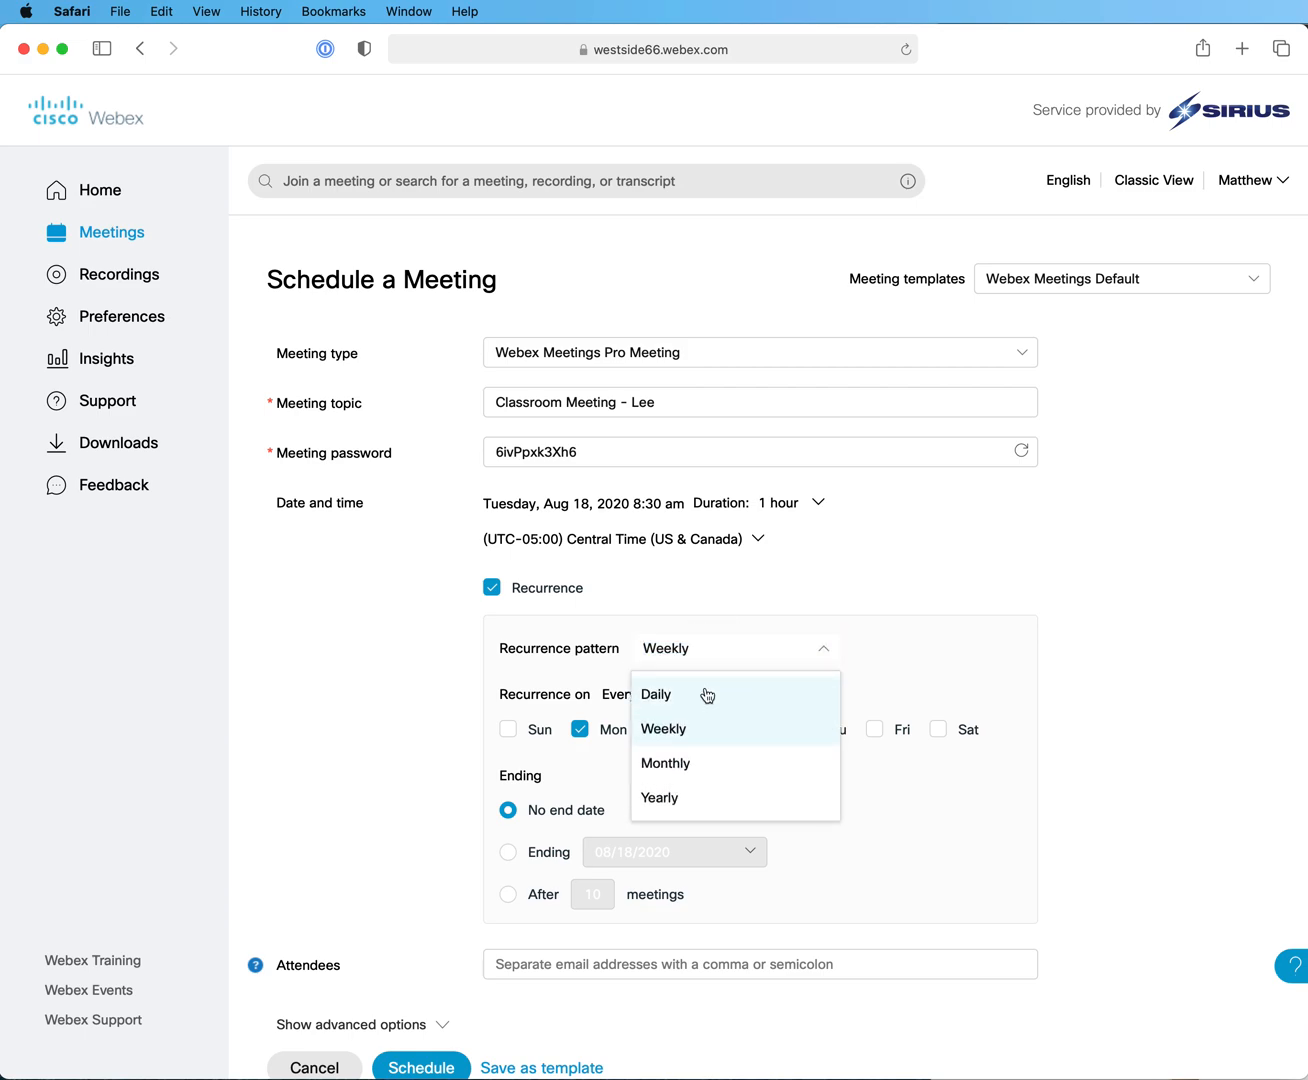
{"action": "left_click", "coordinate": [704, 694]}
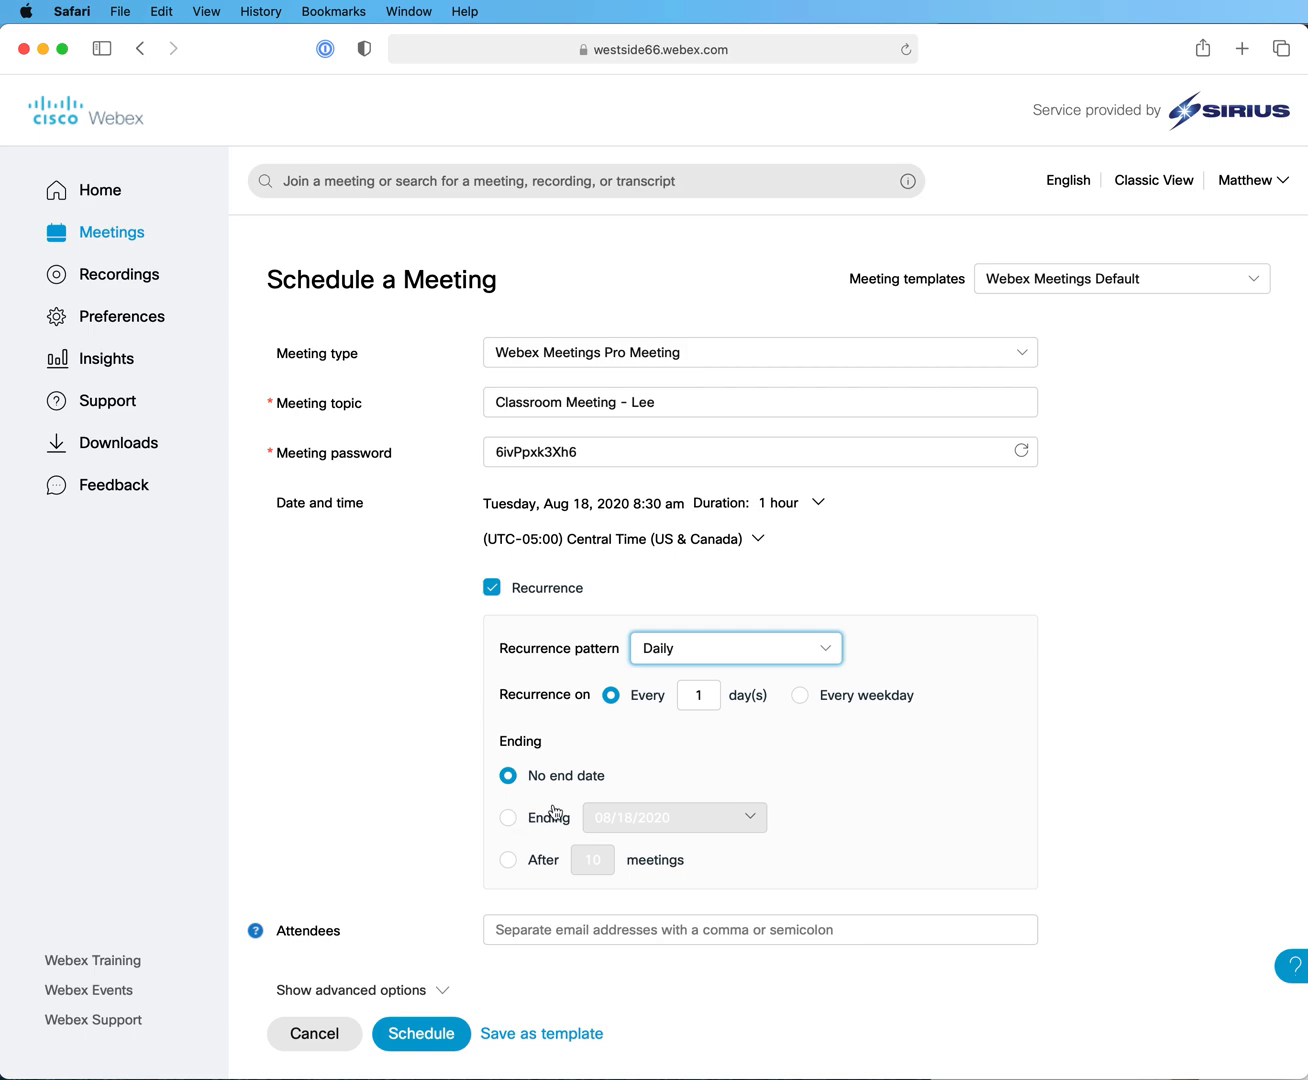
Step: Set the daily recurrence to end on 09/04/2020
{"action": "left_click", "coordinate": [508, 819]}
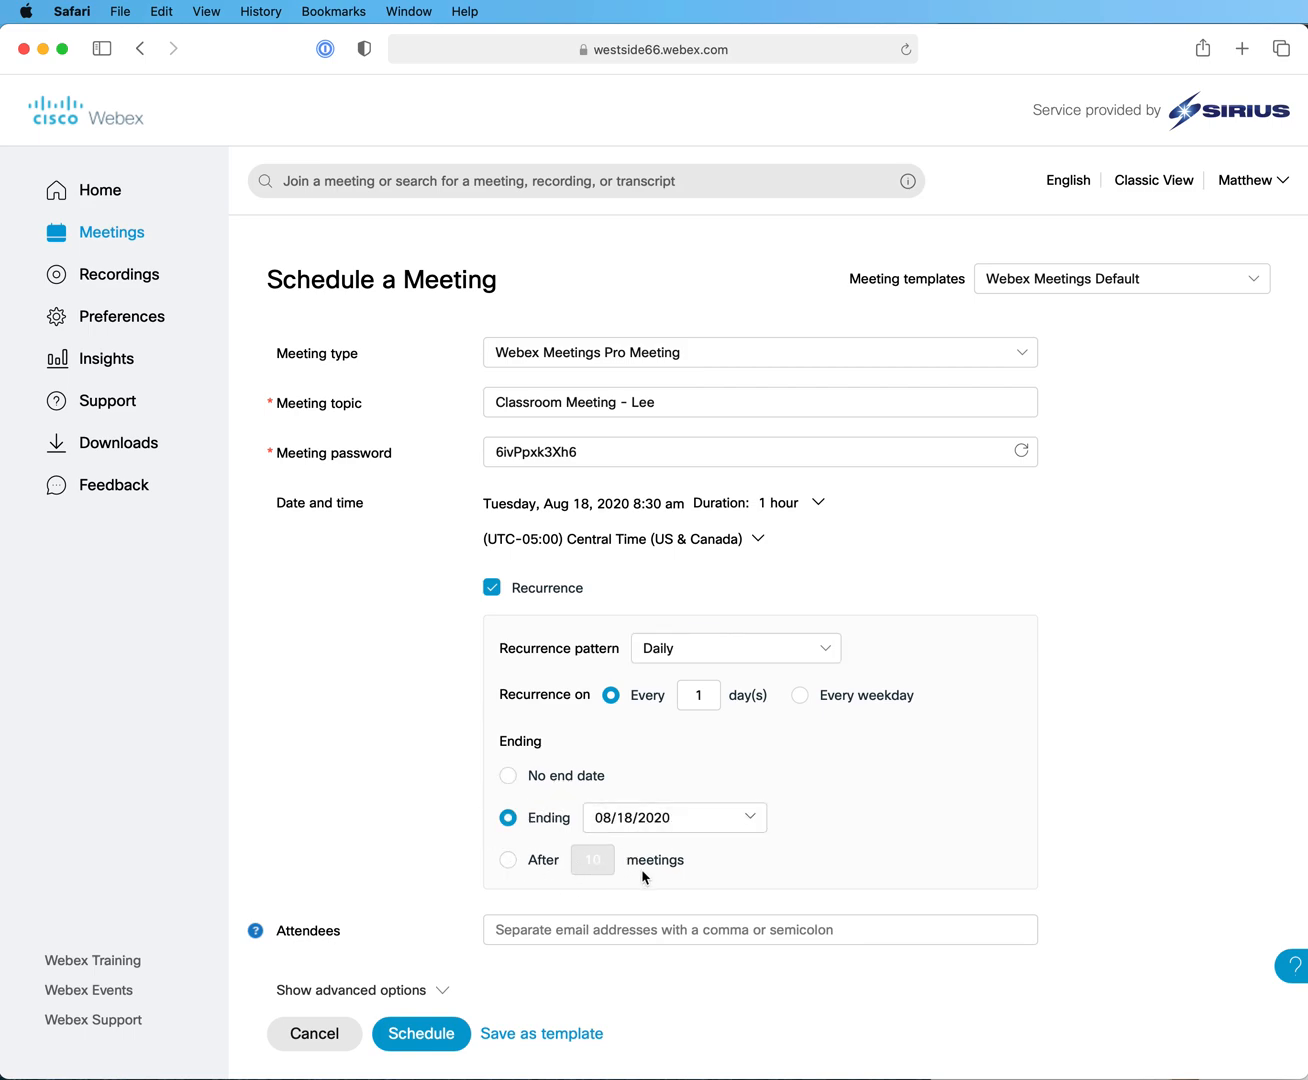
{"action": "left_click", "coordinate": [669, 820]}
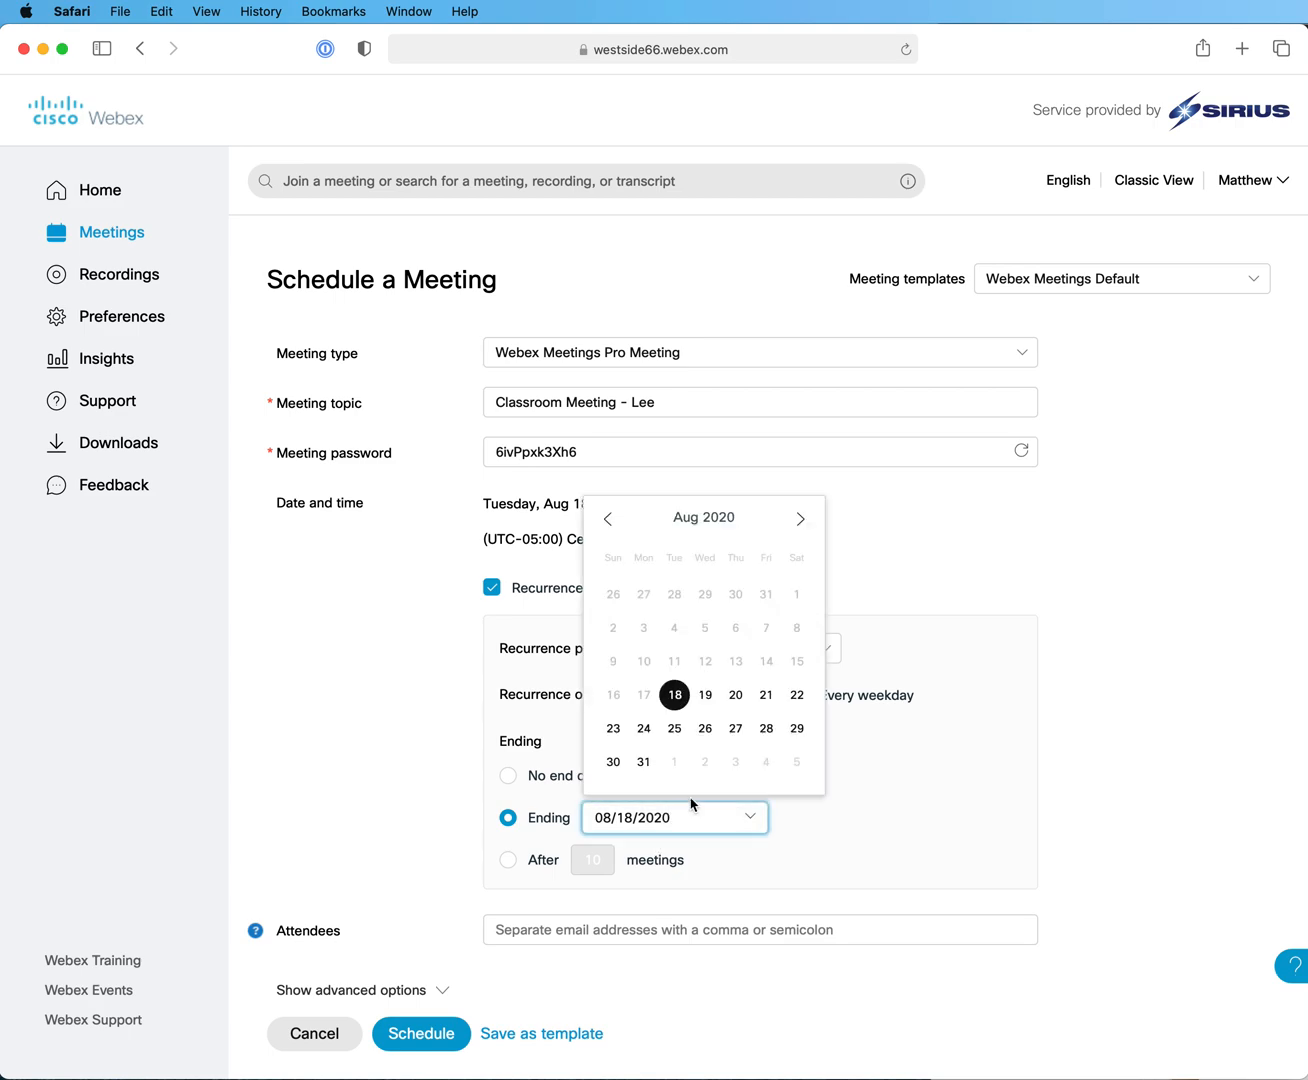
{"action": "left_click", "coordinate": [800, 519]}
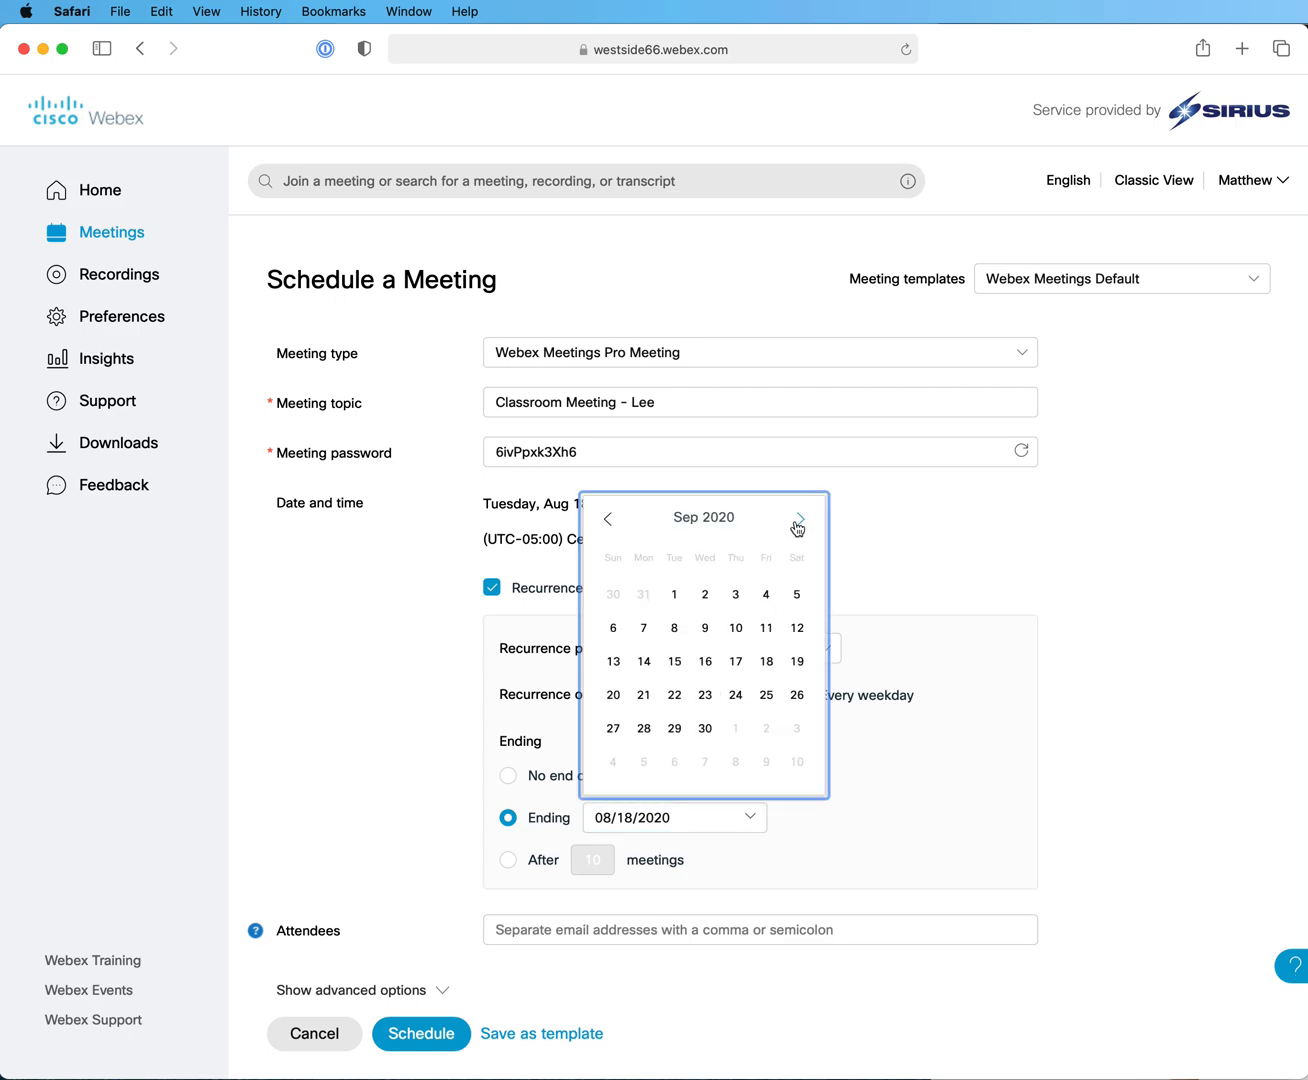
{"action": "left_click", "coordinate": [766, 594]}
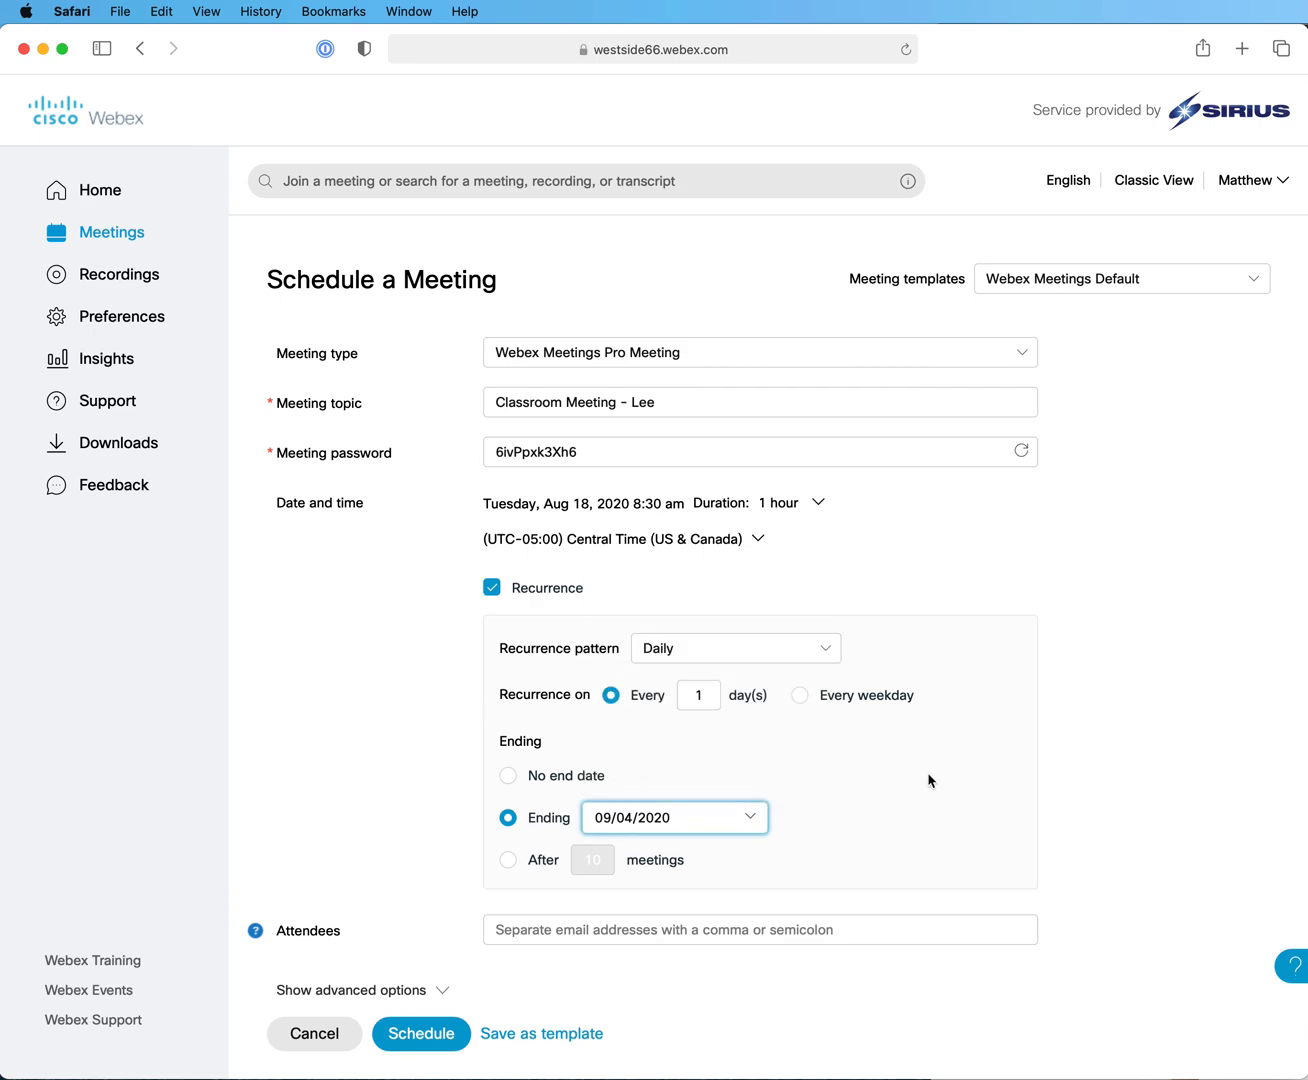
{"action": "left_click", "coordinate": [1087, 755]}
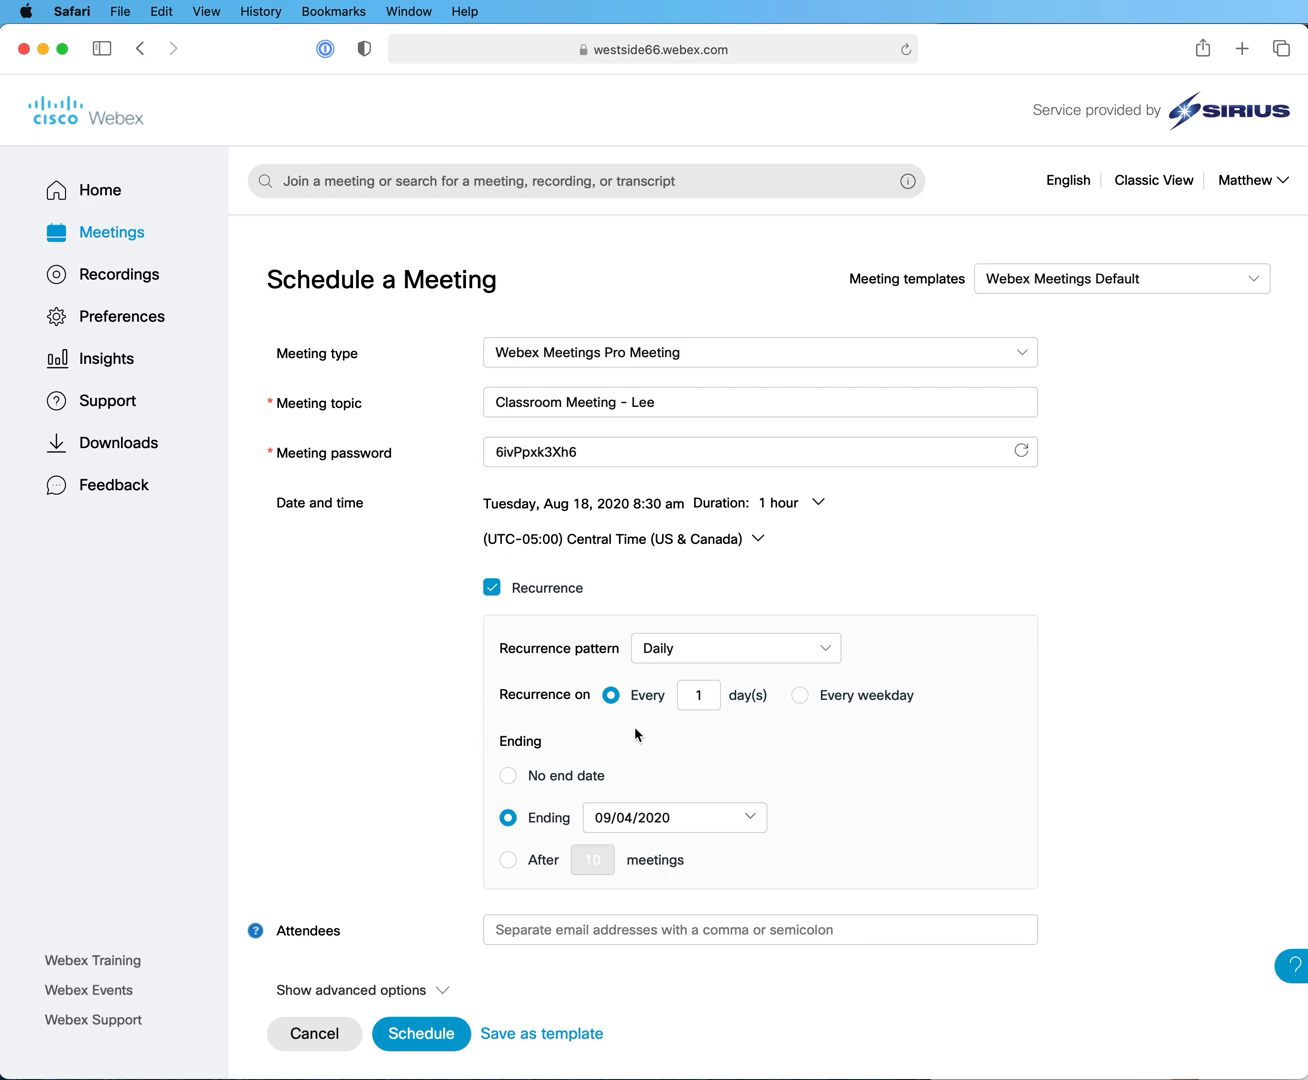
Step: Add three attendees to the meeting by searching for their surnames and picking the suggested contacts
{"action": "scroll", "coordinate": [628, 727], "scroll_direction": "down", "scroll_amount": 1}
{"action": "scroll", "coordinate": [628, 726], "scroll_direction": "down", "scroll_amount": 2}
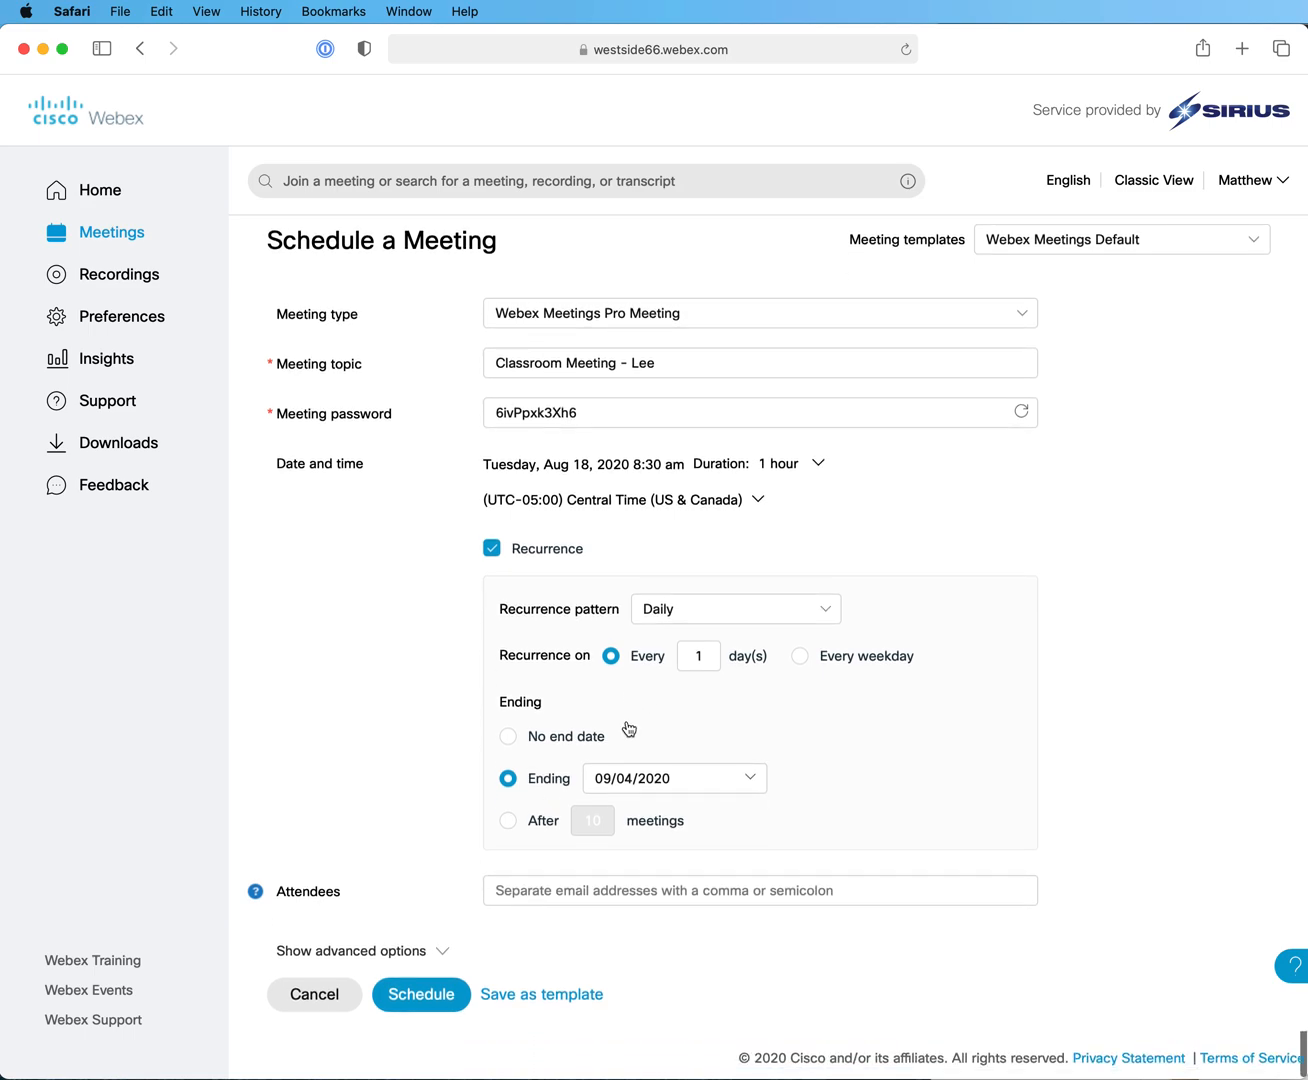
{"action": "left_click", "coordinate": [630, 892]}
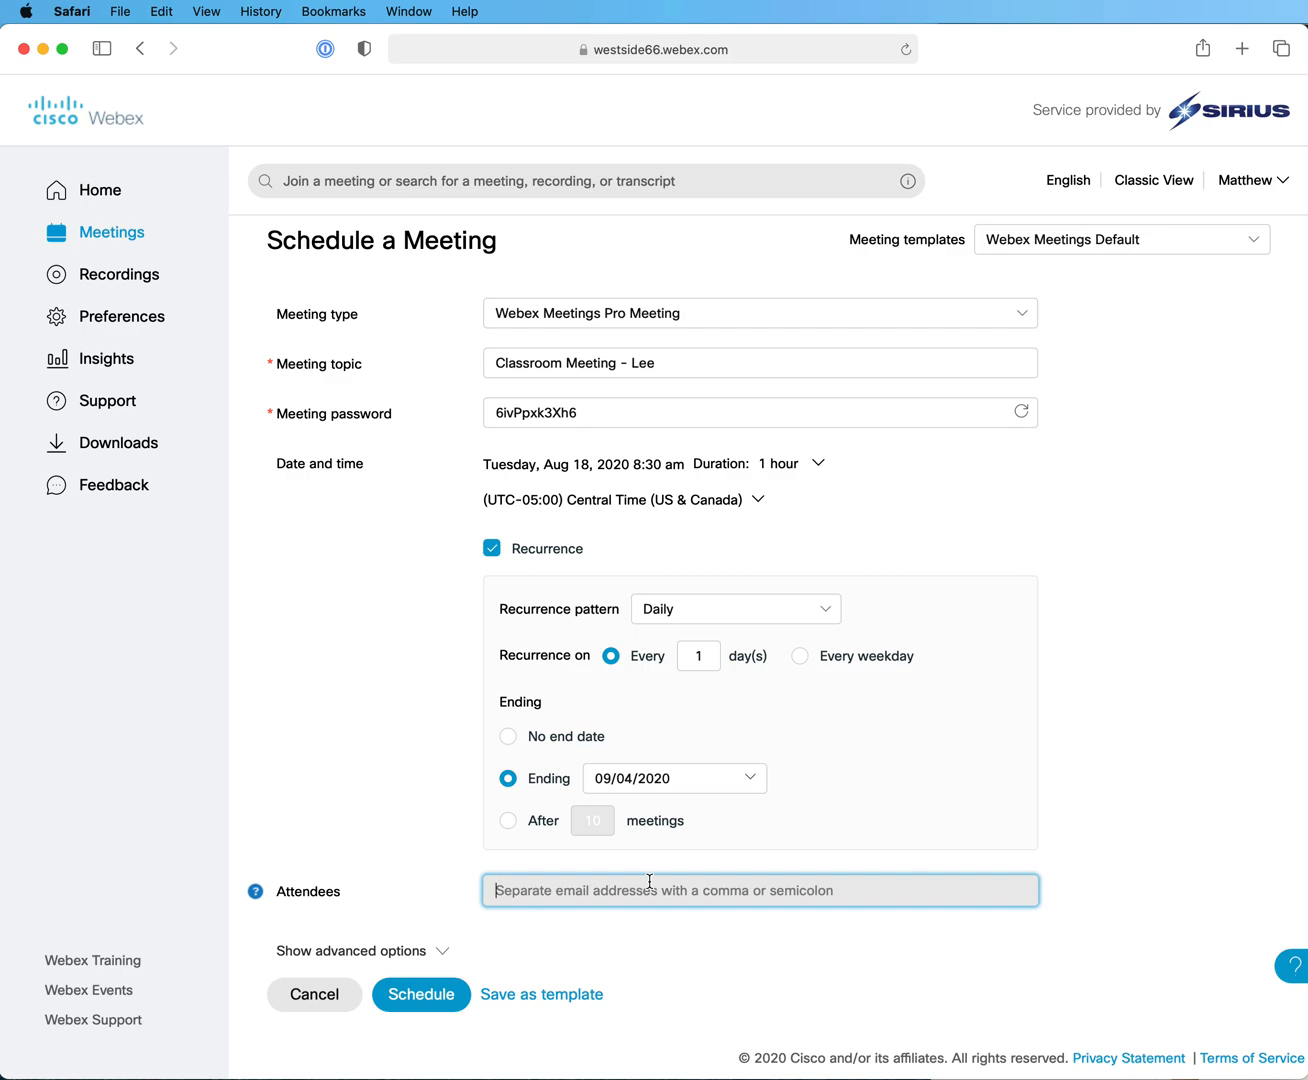
{"action": "type", "text": "mose"}
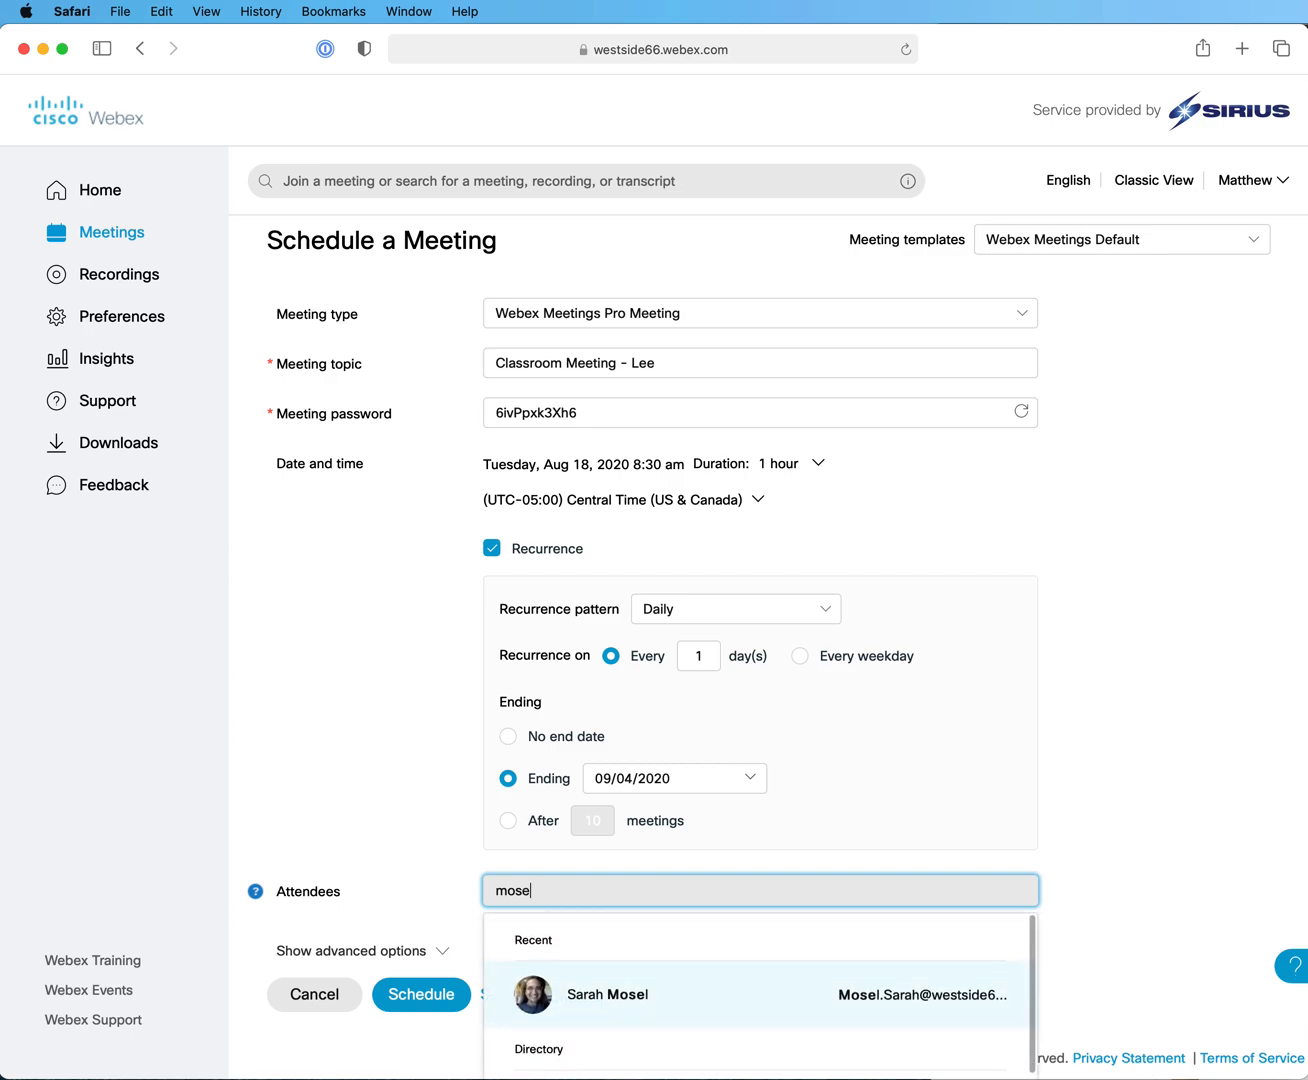
{"action": "left_click", "coordinate": [614, 994]}
{"action": "type", "text": "betts"}
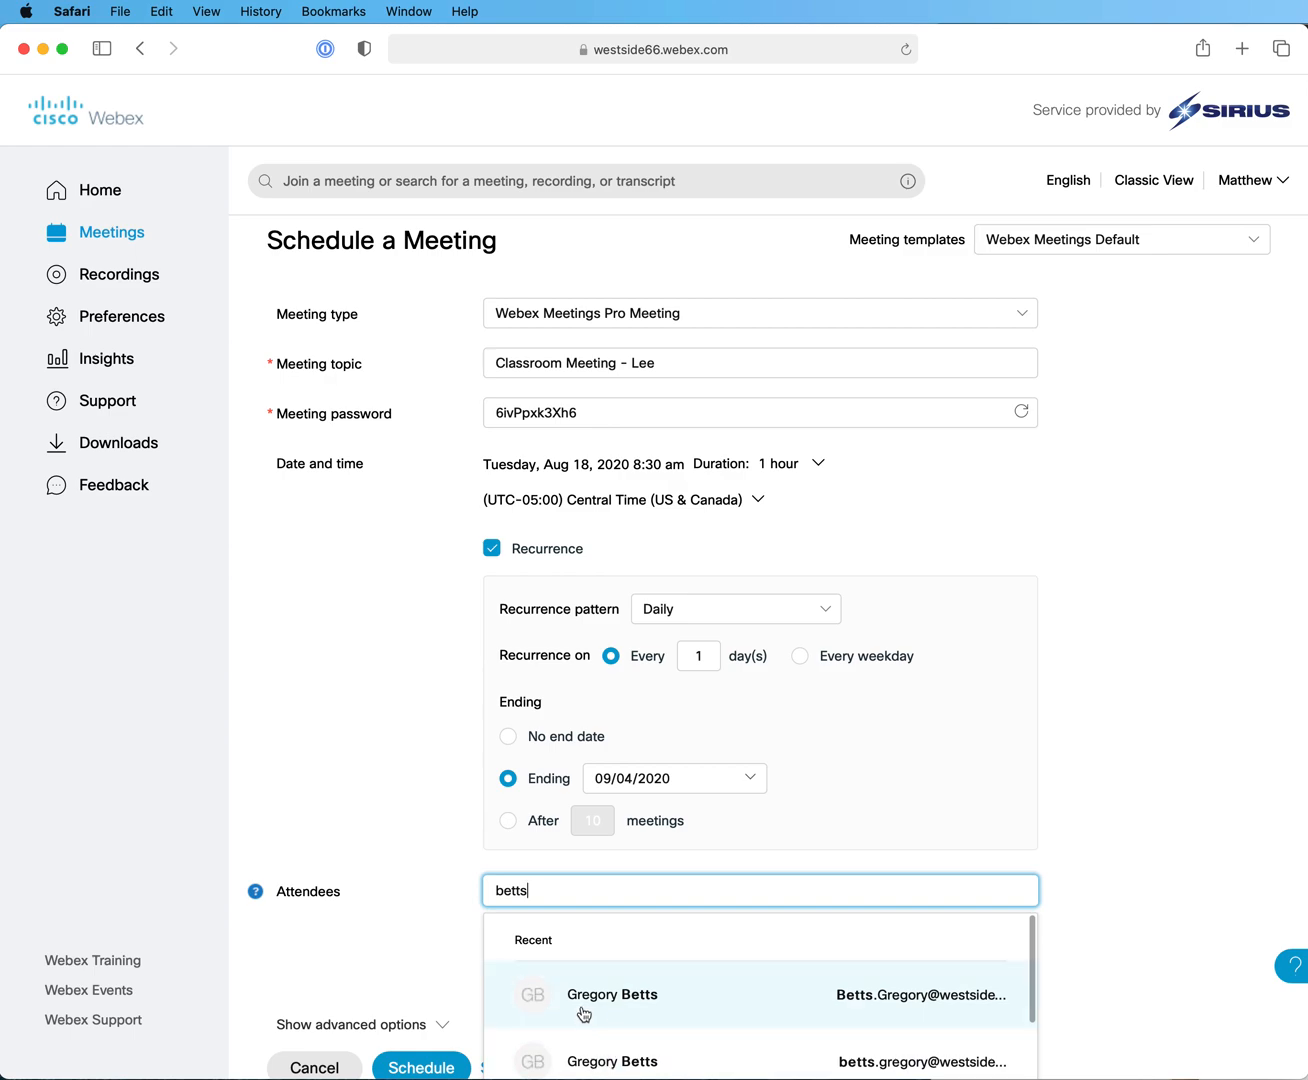
{"action": "left_click", "coordinate": [587, 991]}
{"action": "type", "text": "brown"}
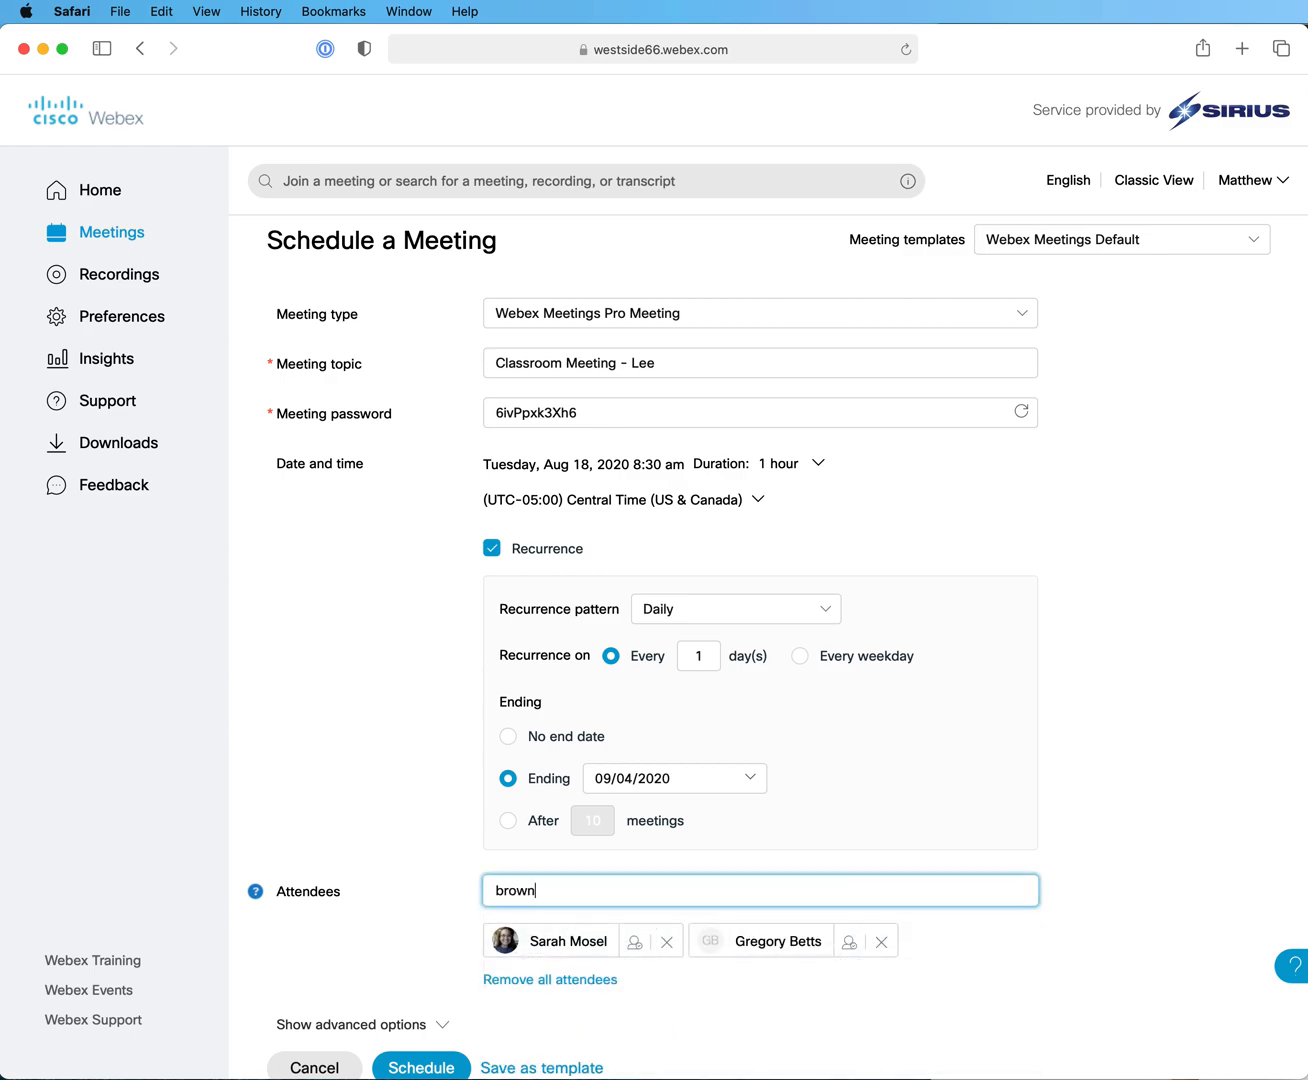
{"action": "left_click", "coordinate": [584, 998]}
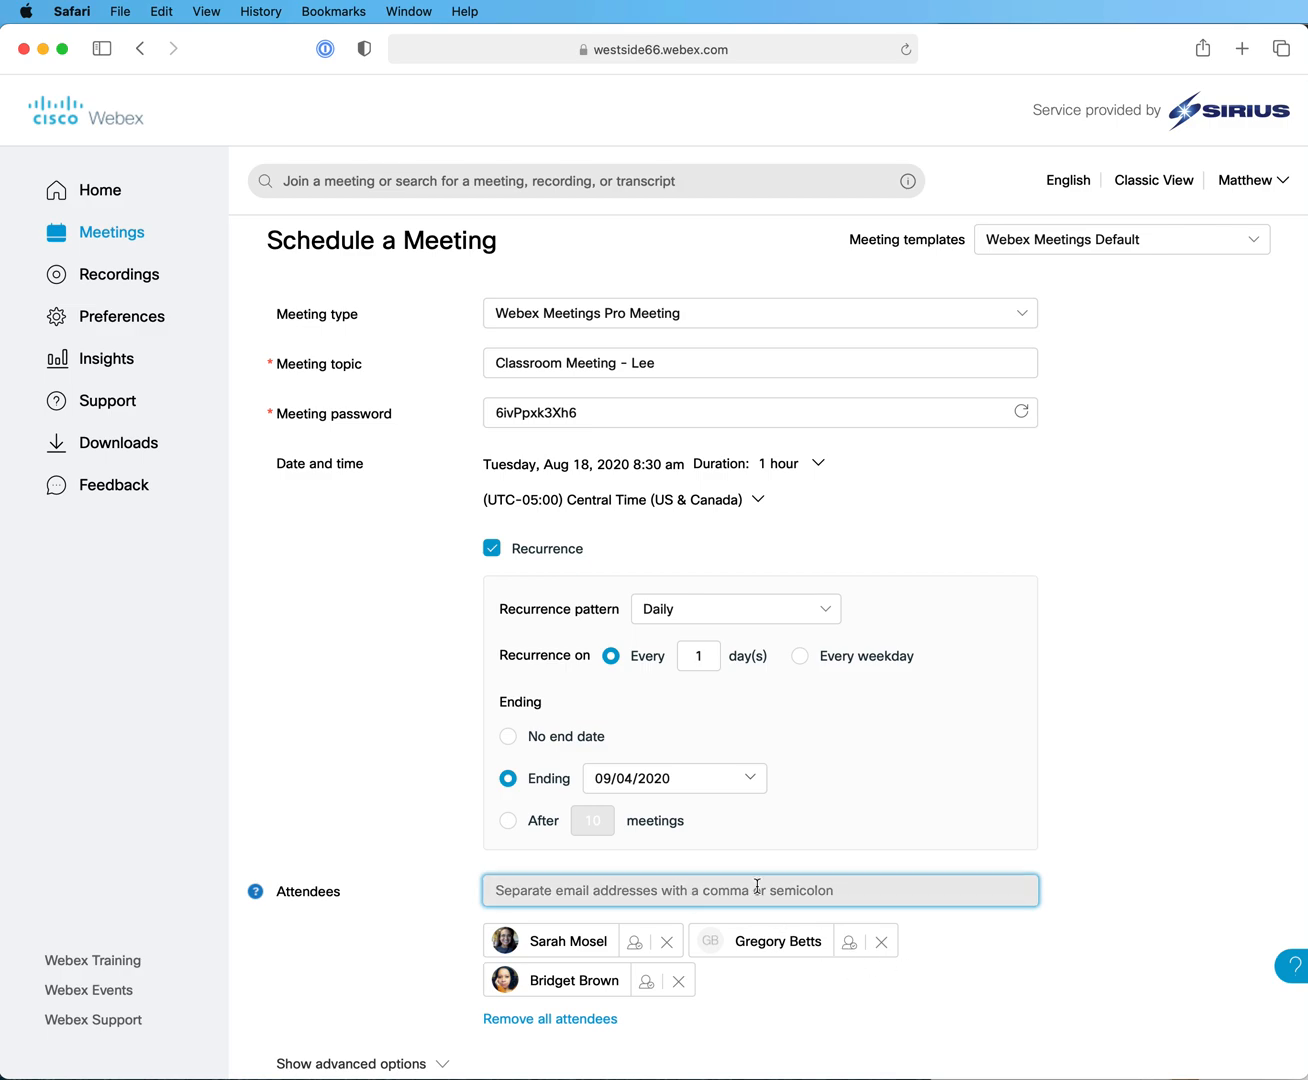
Step: Expand the advanced options and open the meeting agenda field for editing
{"action": "scroll", "coordinate": [911, 945], "scroll_direction": "down", "scroll_amount": 3}
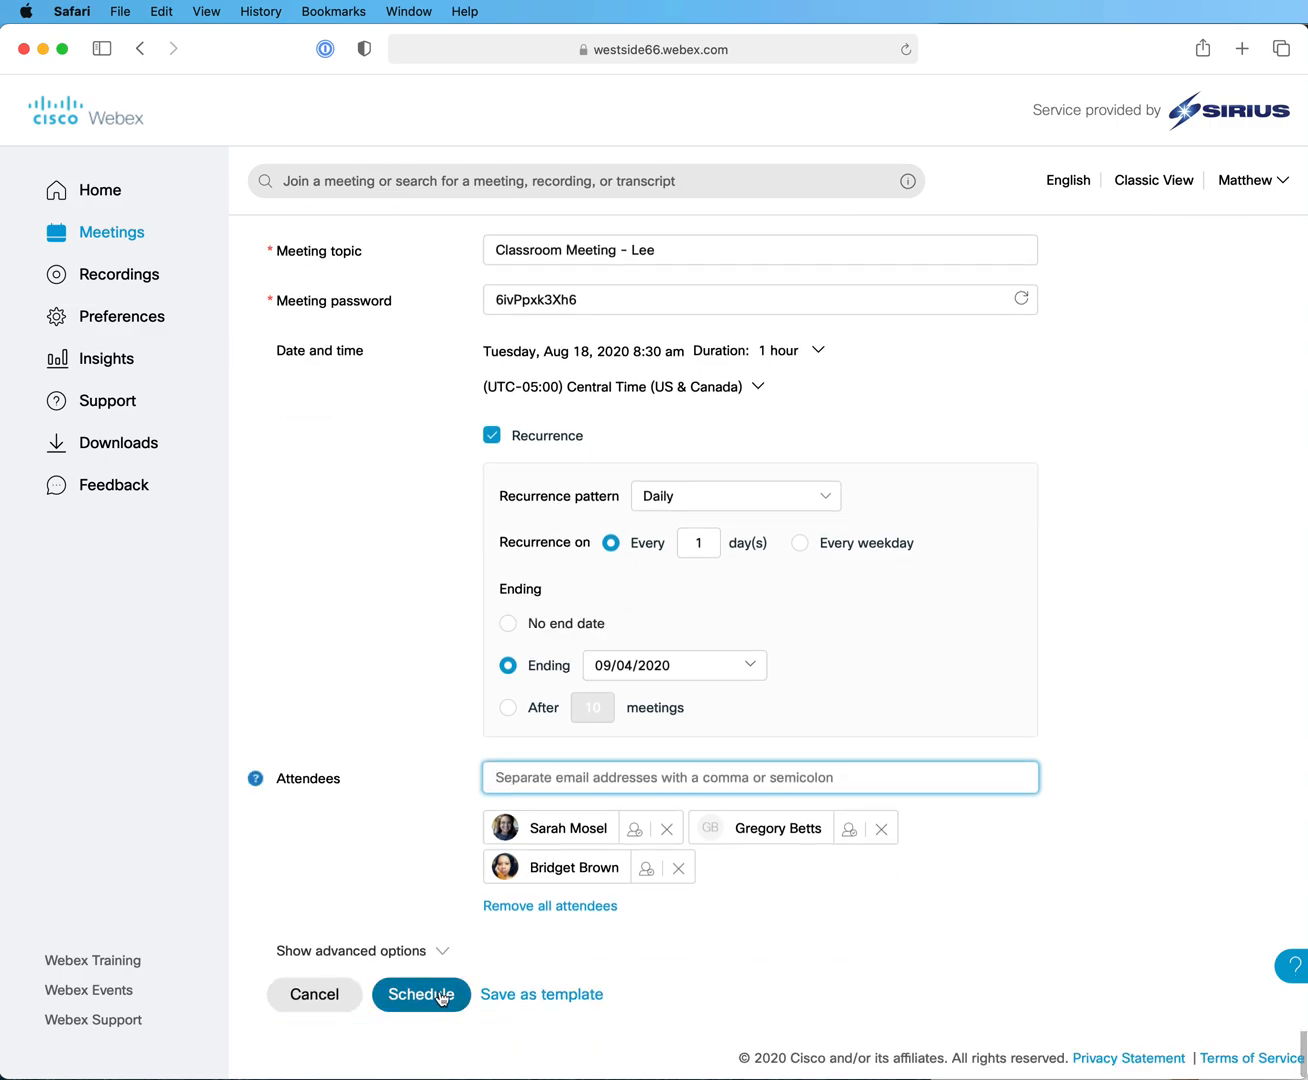
{"action": "left_click", "coordinate": [441, 950]}
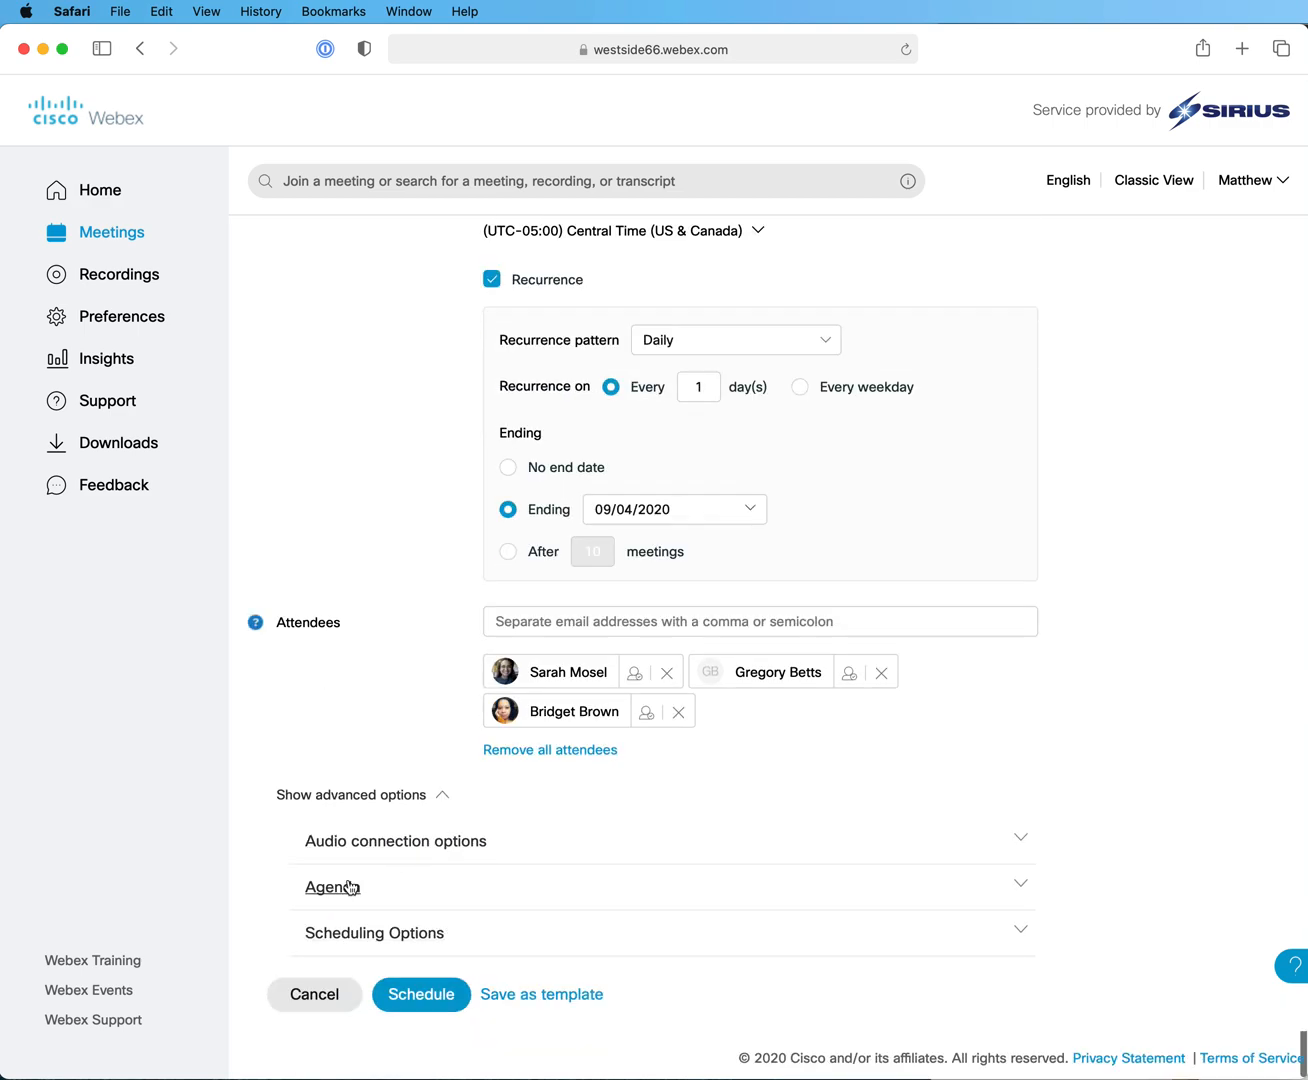
{"action": "left_click", "coordinate": [312, 886]}
{"action": "left_click", "coordinate": [549, 927]}
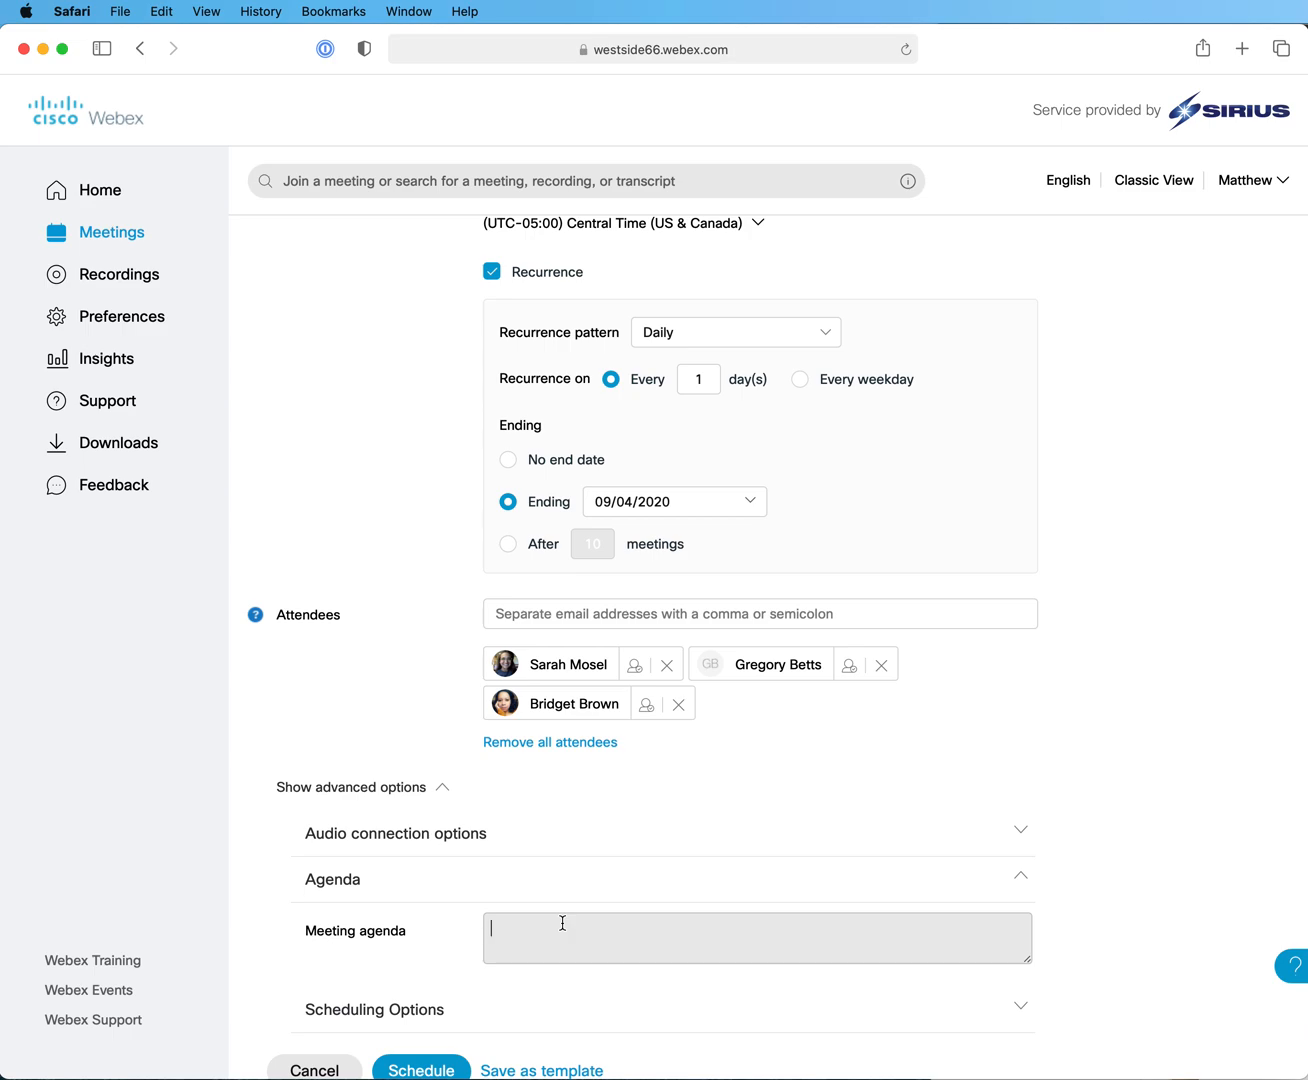
Step: Expand the scheduling options and enable automatic recording when the meeting starts
{"action": "scroll", "coordinate": [561, 935], "scroll_direction": "down", "scroll_amount": 2}
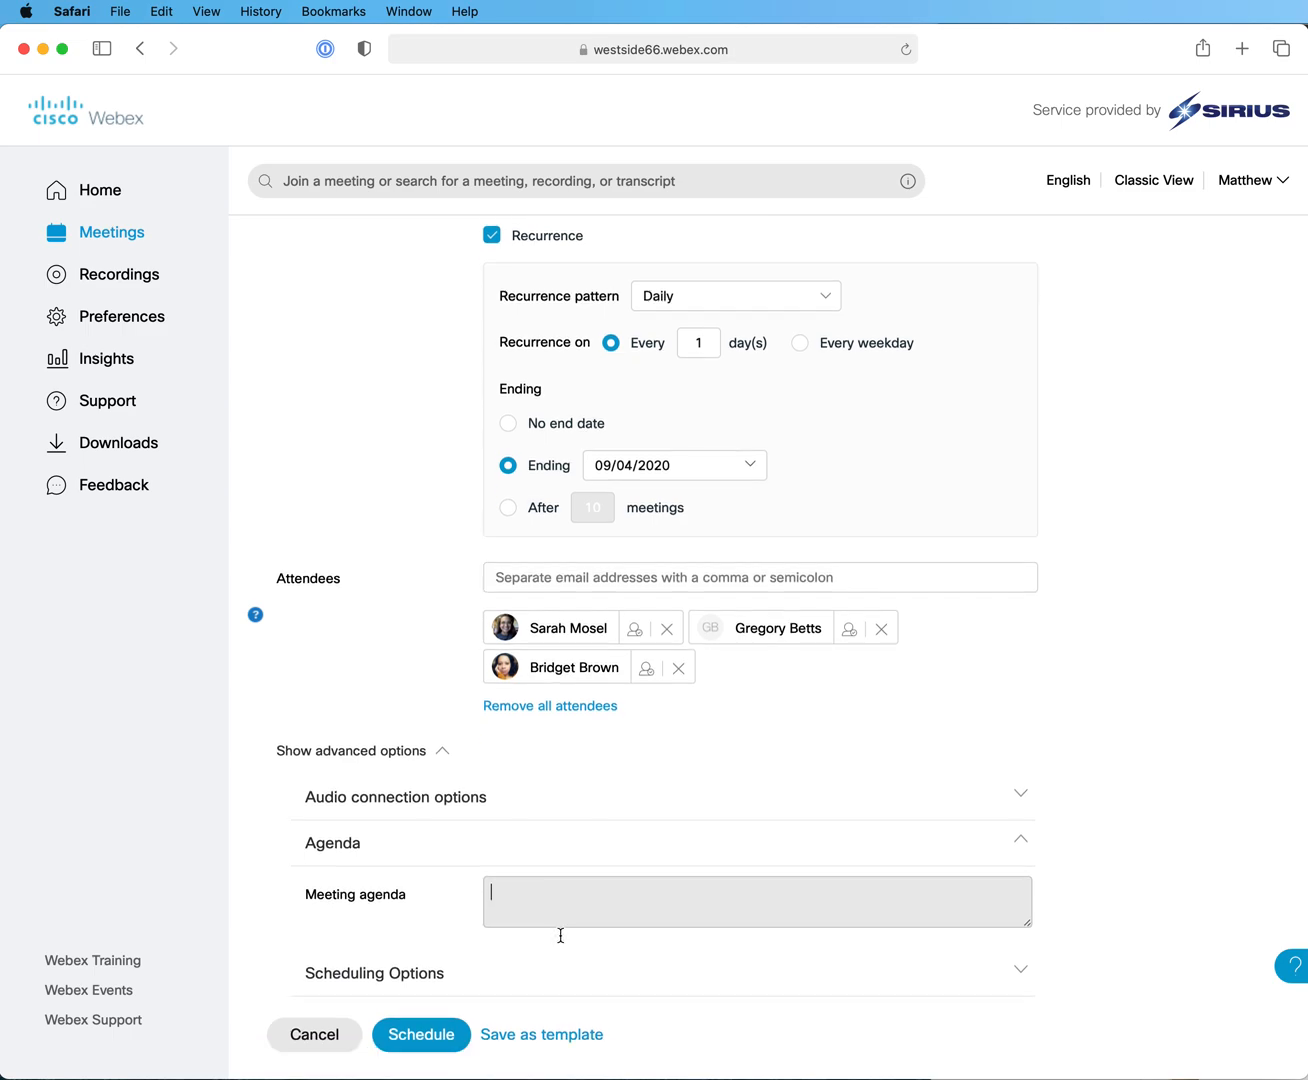
{"action": "left_click", "coordinate": [416, 934]}
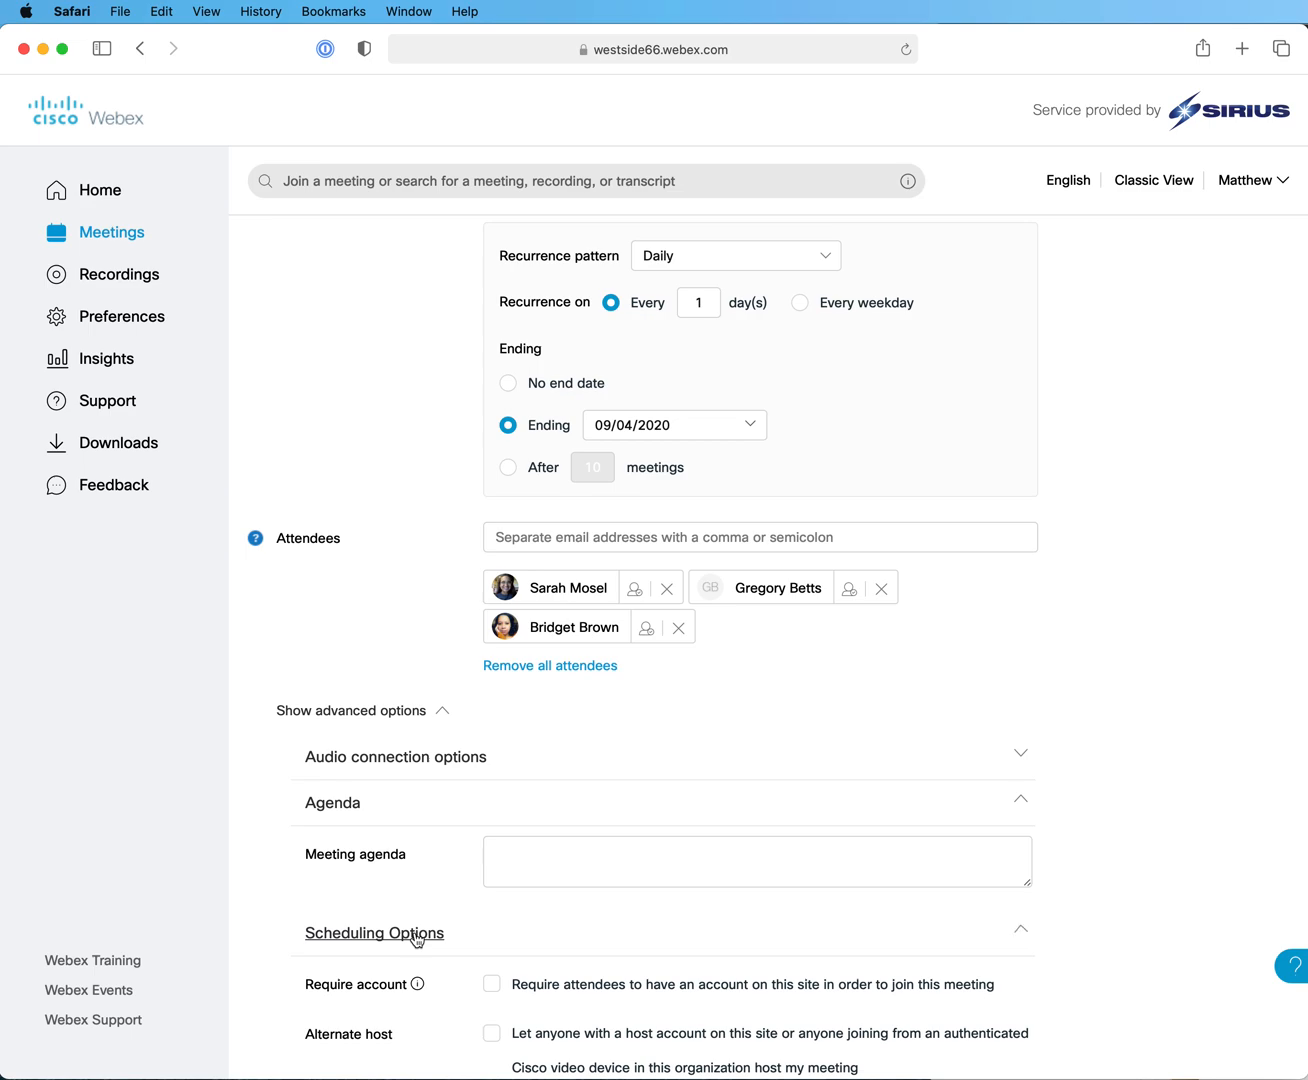
{"action": "scroll", "coordinate": [416, 935], "scroll_direction": "down", "scroll_amount": 5}
{"action": "scroll", "coordinate": [416, 934], "scroll_direction": "down", "scroll_amount": 3}
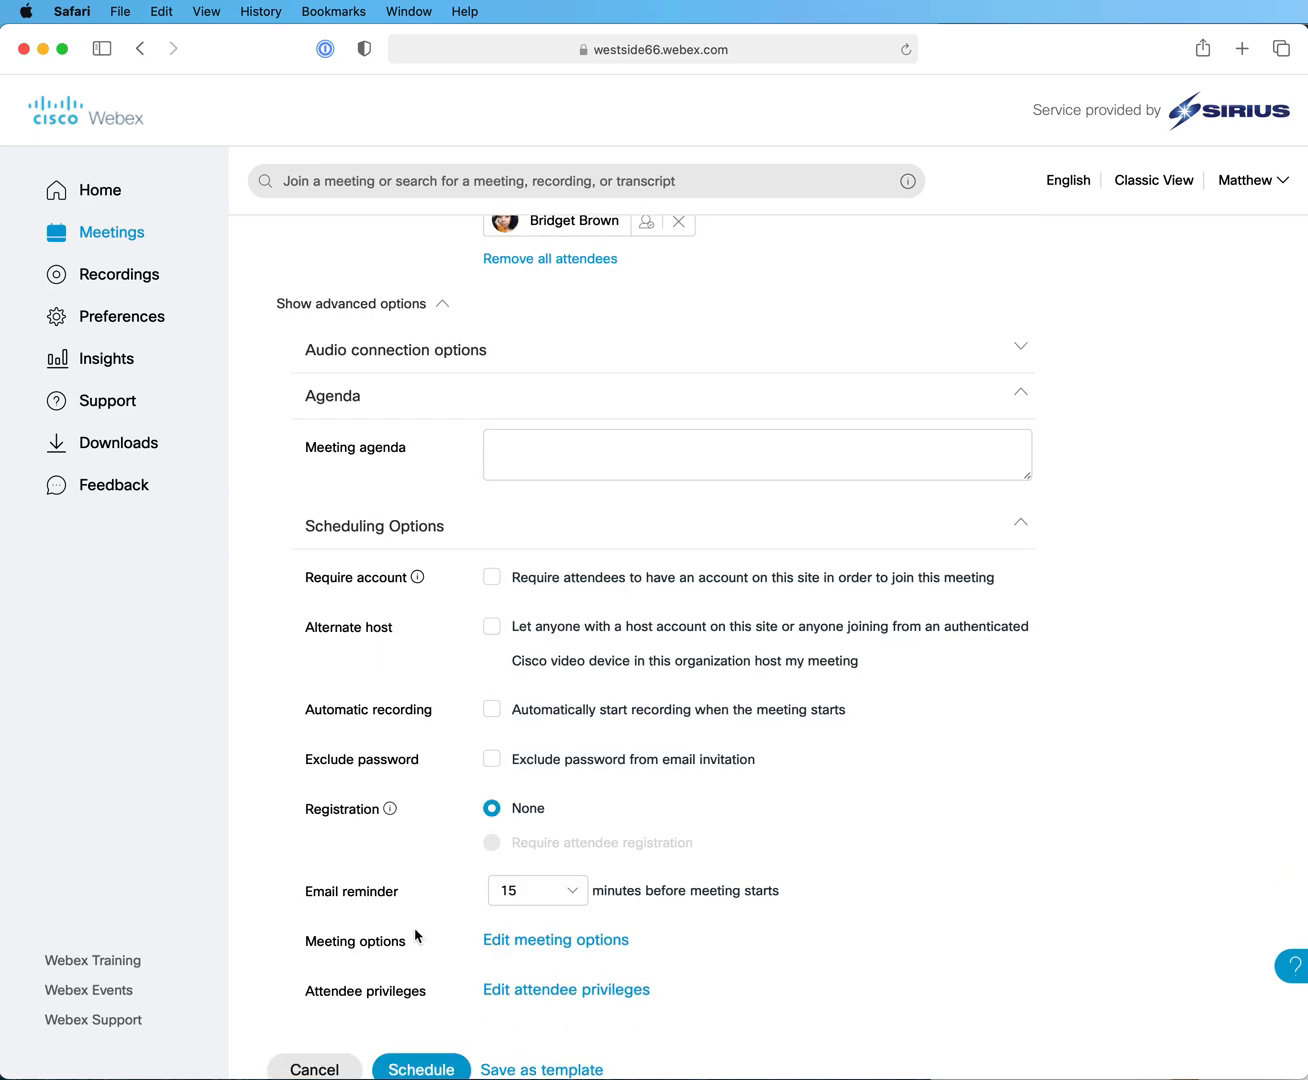
{"action": "left_click_drag", "start_coordinate": [311, 712], "coordinate": [418, 712]}
{"action": "left_click", "coordinate": [491, 709]}
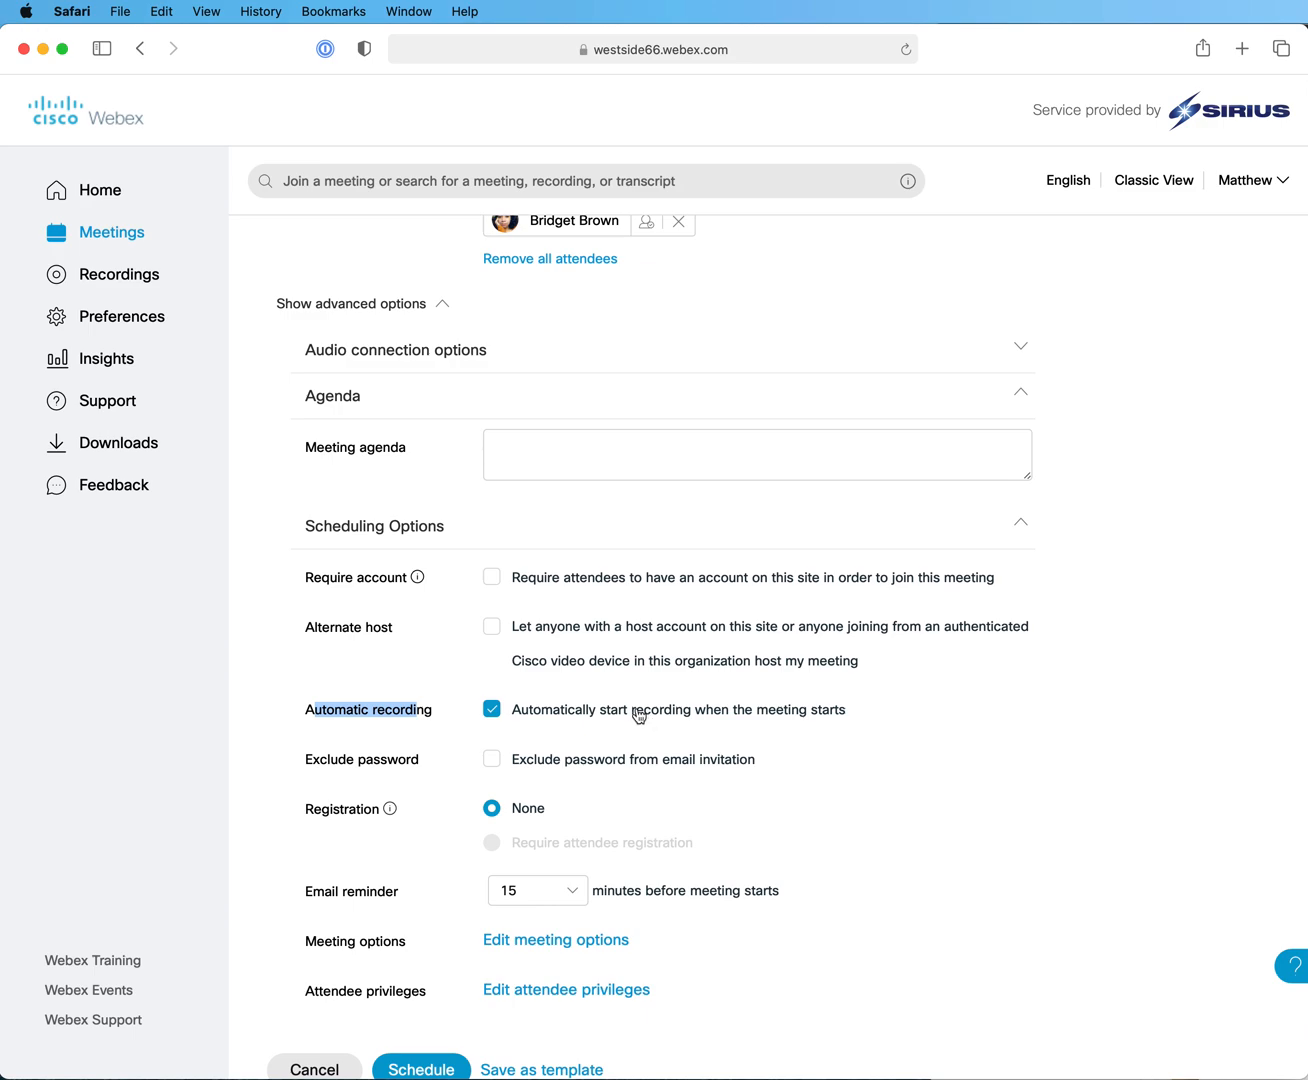
Step: Disable file transfer in the meeting options and apply the change
{"action": "scroll", "coordinate": [637, 714], "scroll_direction": "down", "scroll_amount": 2}
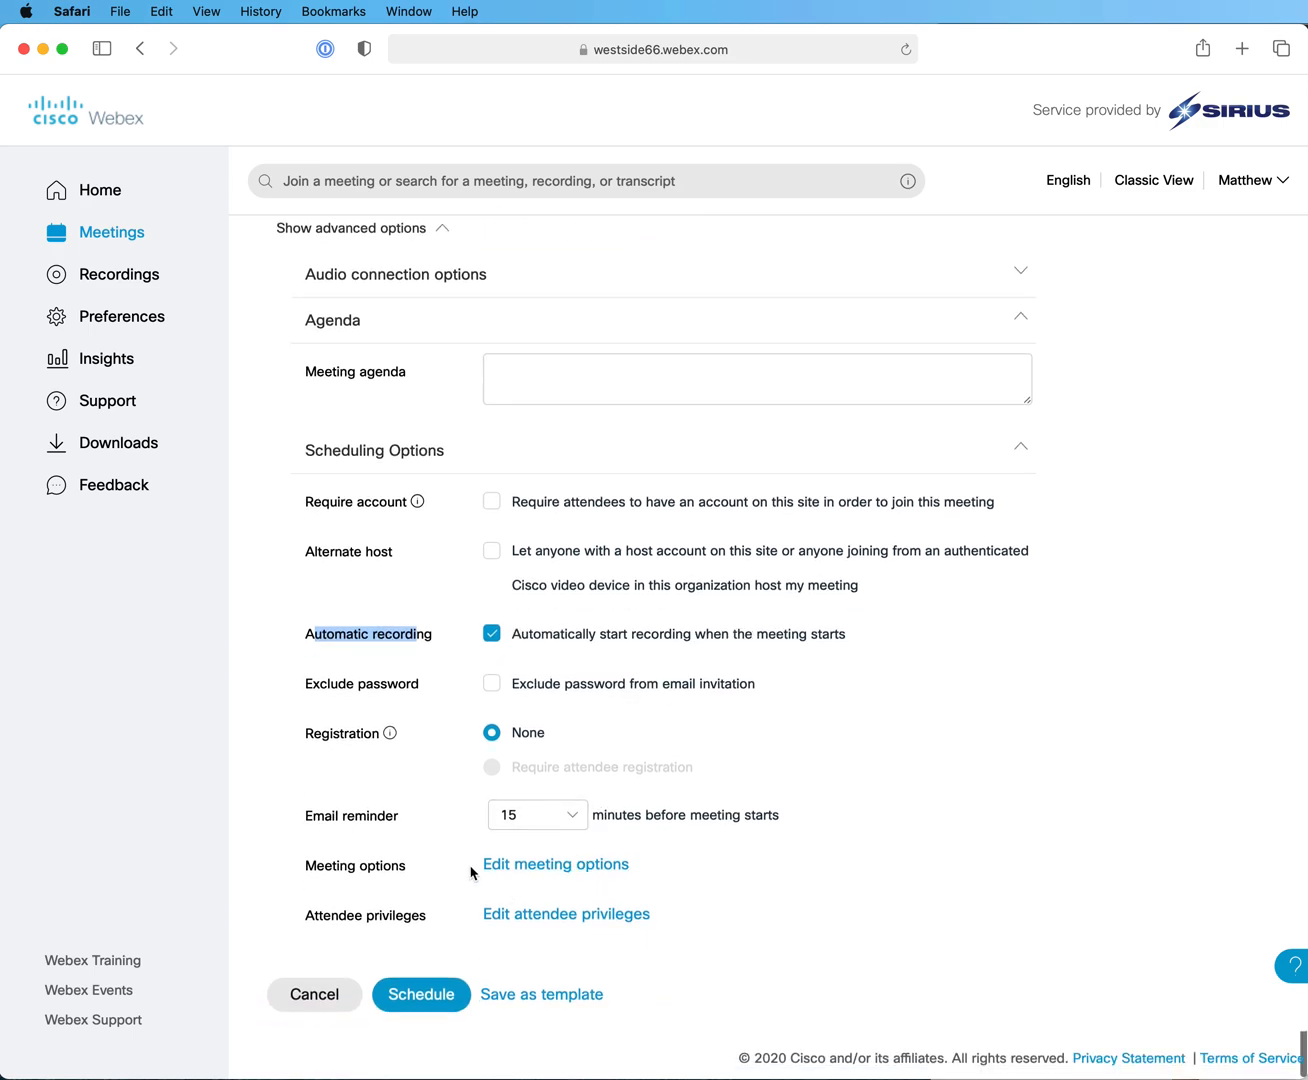
{"action": "left_click", "coordinate": [527, 874]}
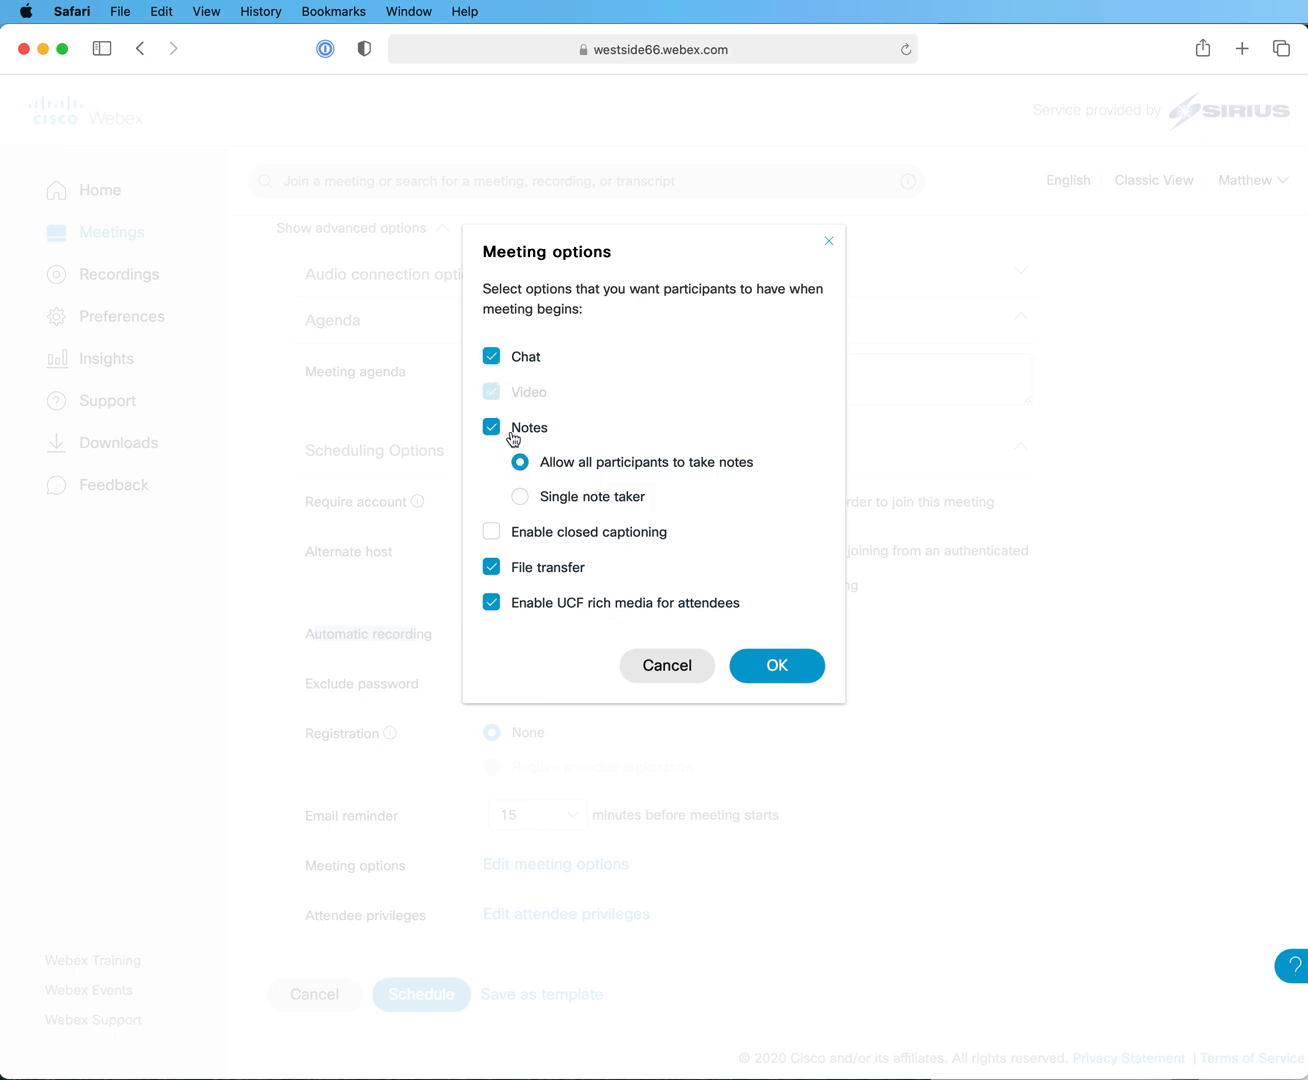
{"action": "left_click", "coordinate": [491, 569]}
{"action": "left_click", "coordinate": [774, 665]}
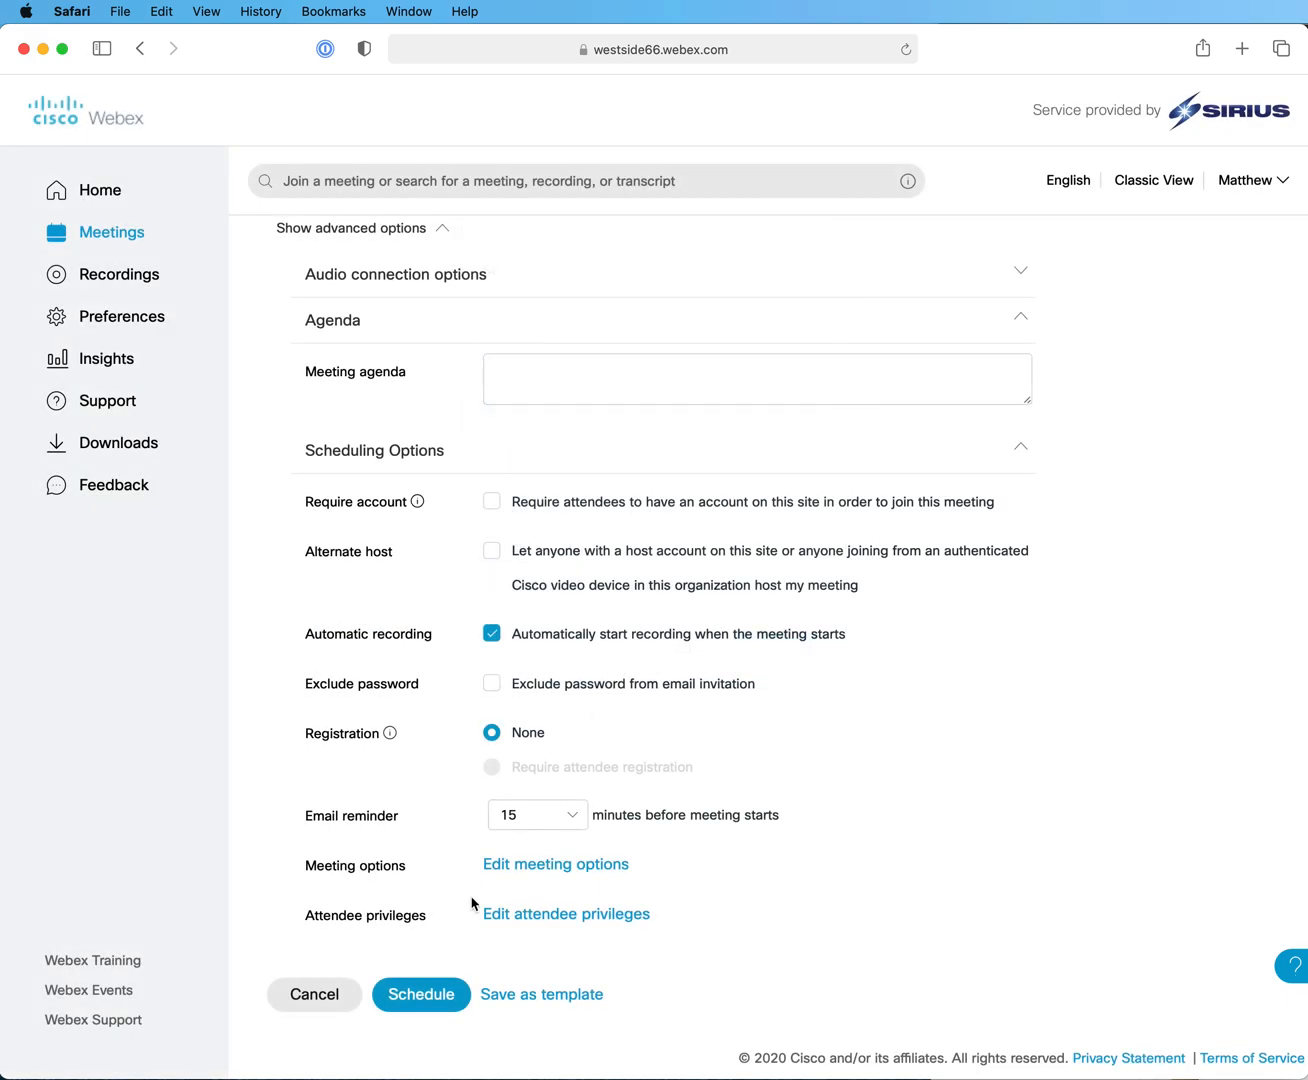
Step: Disable attendees' private chat with other participants in the attendee privileges and apply the change
{"action": "left_click", "coordinate": [520, 916]}
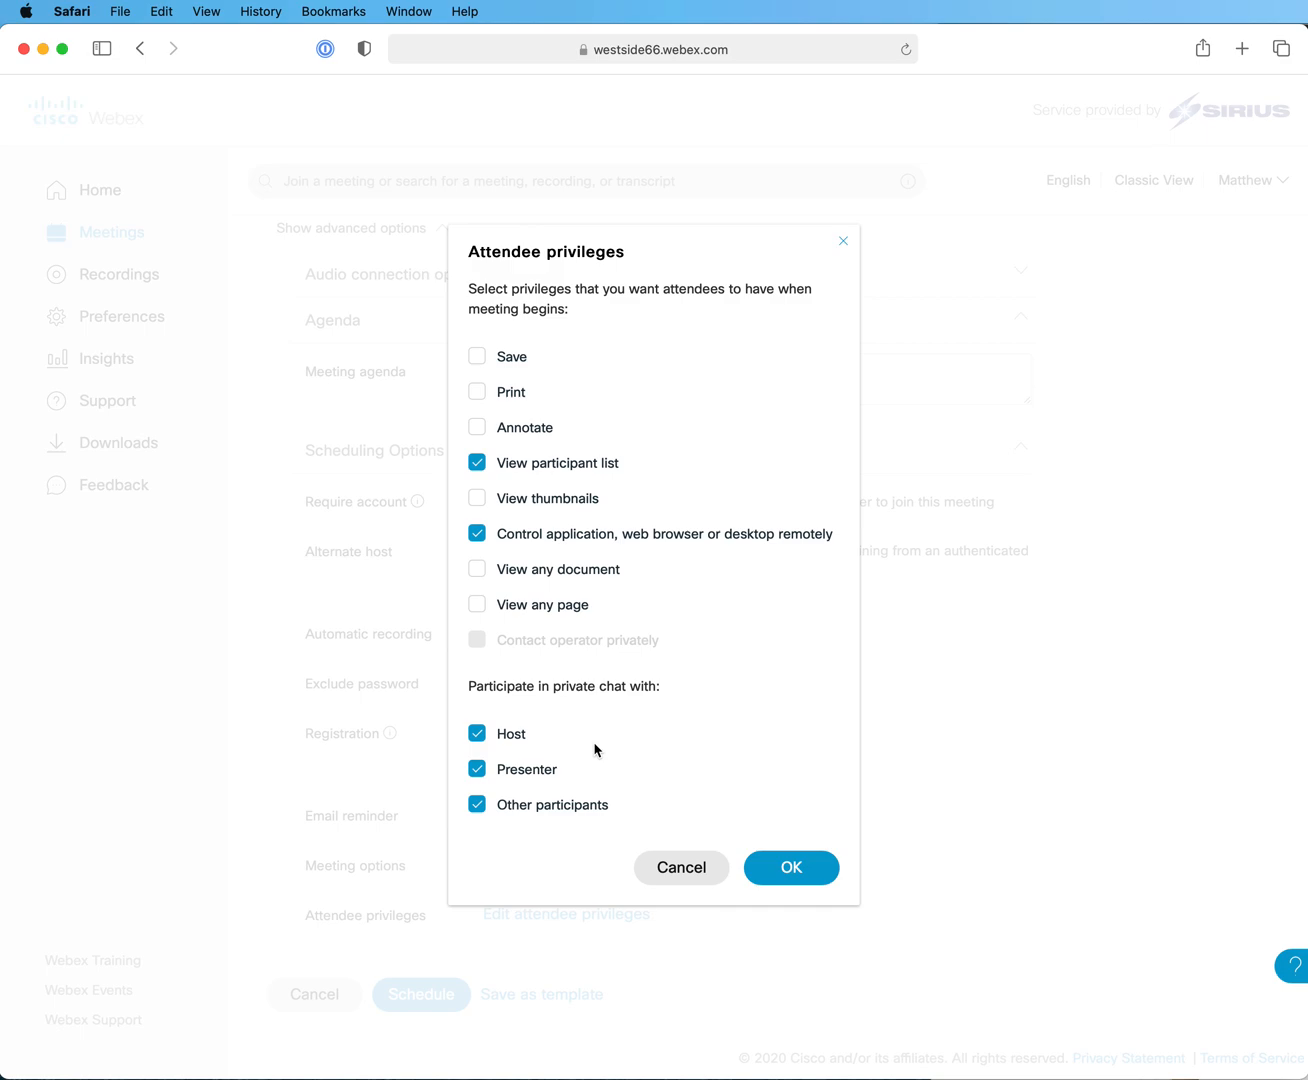
{"action": "left_click", "coordinate": [477, 811]}
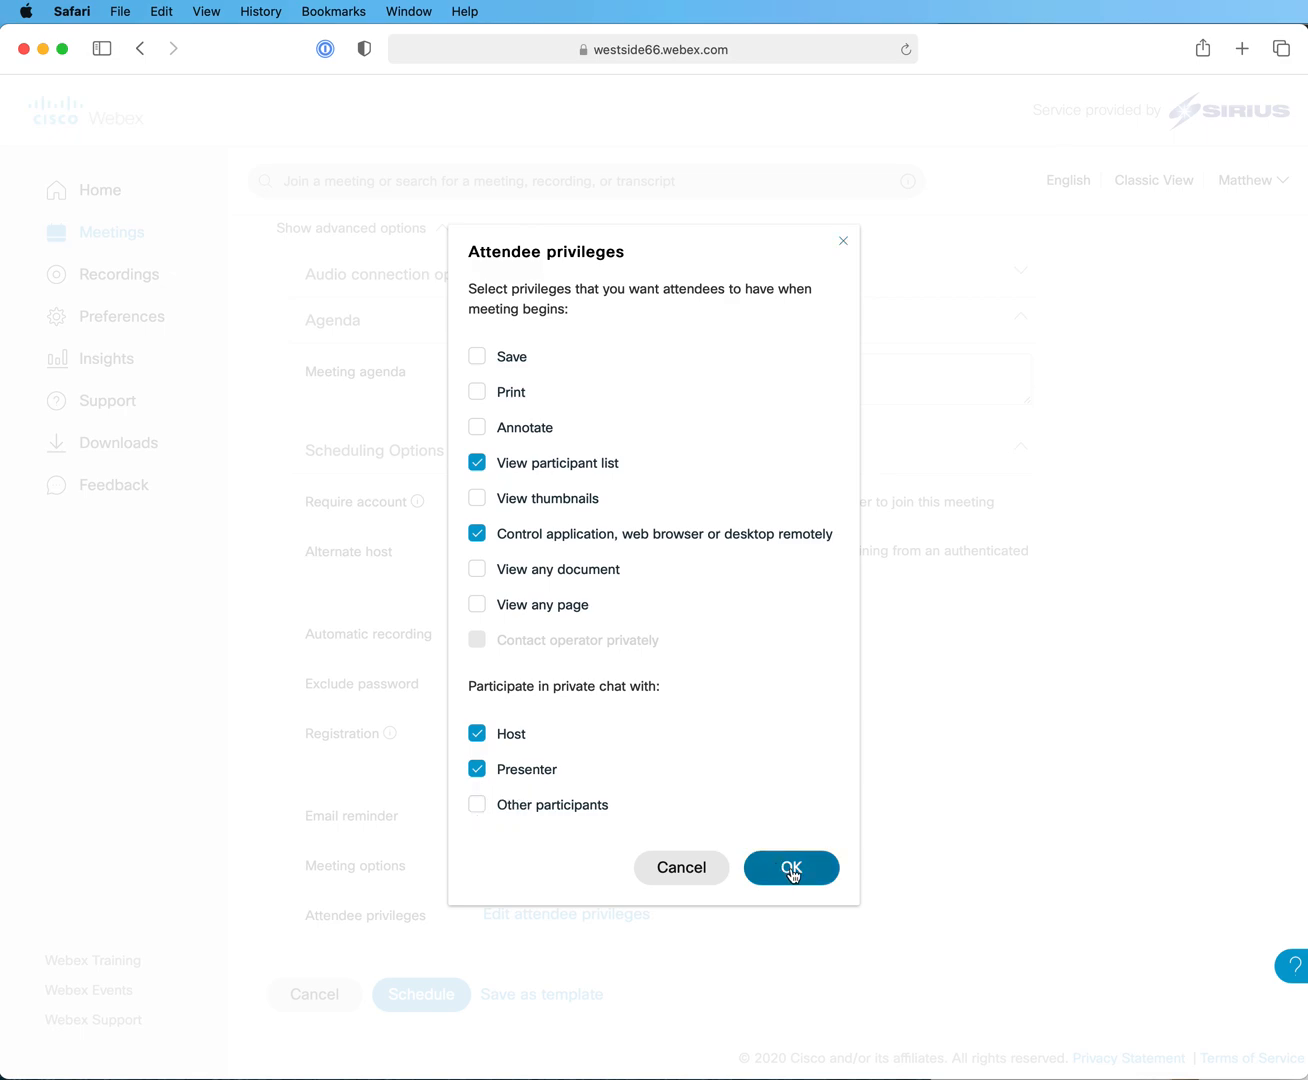
{"action": "left_click", "coordinate": [811, 870]}
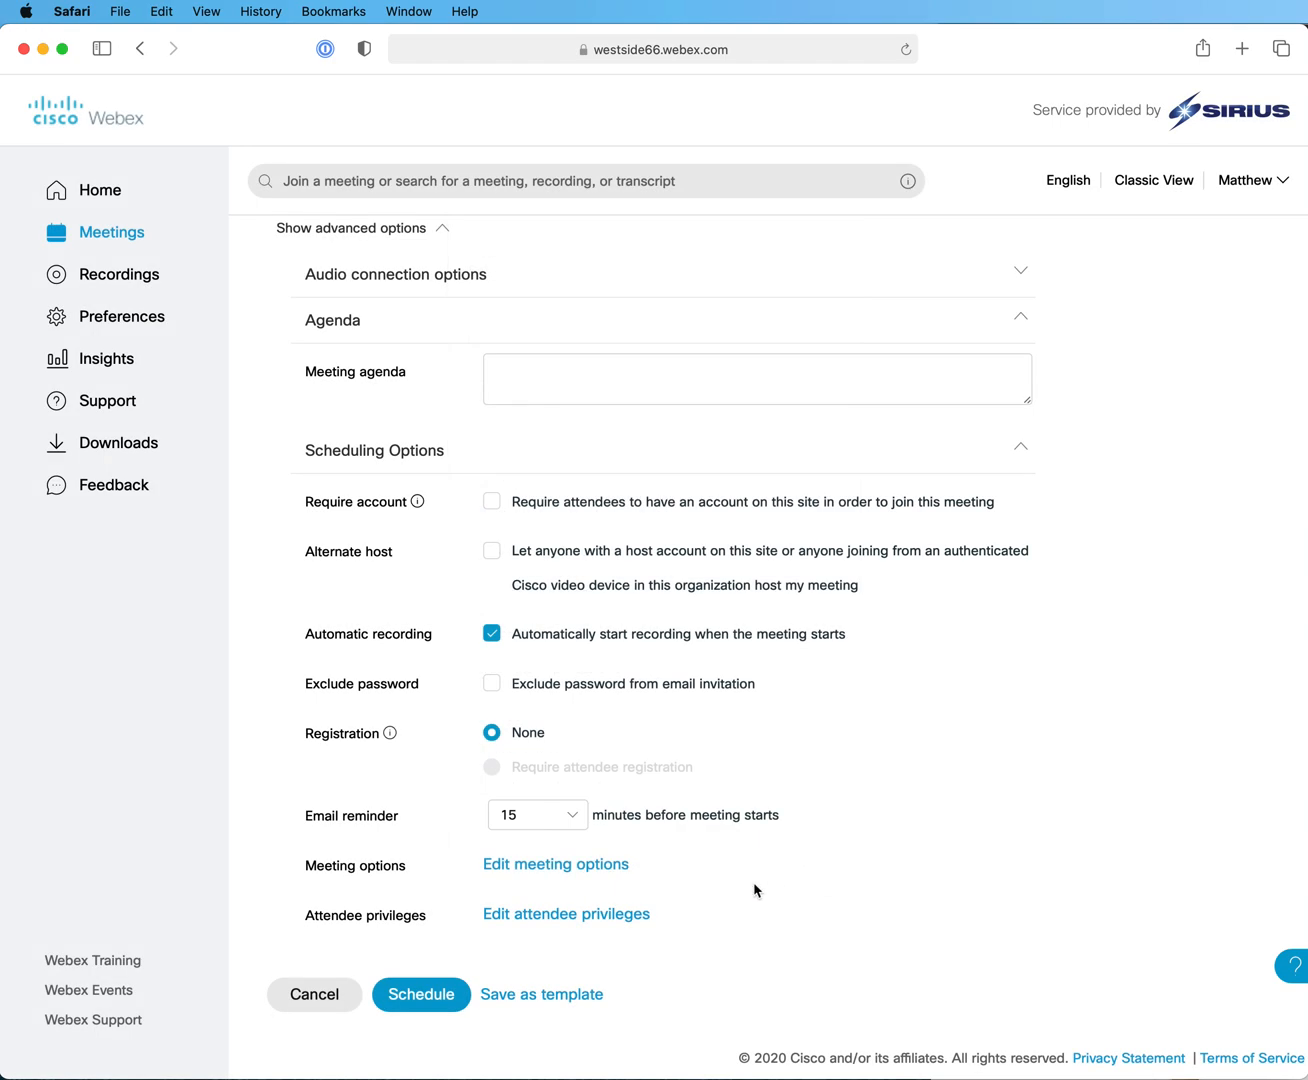
Step: Remove the attendee privilege to control application, web browser or desktop remotely, and schedule the meeting
{"action": "left_click", "coordinate": [571, 916]}
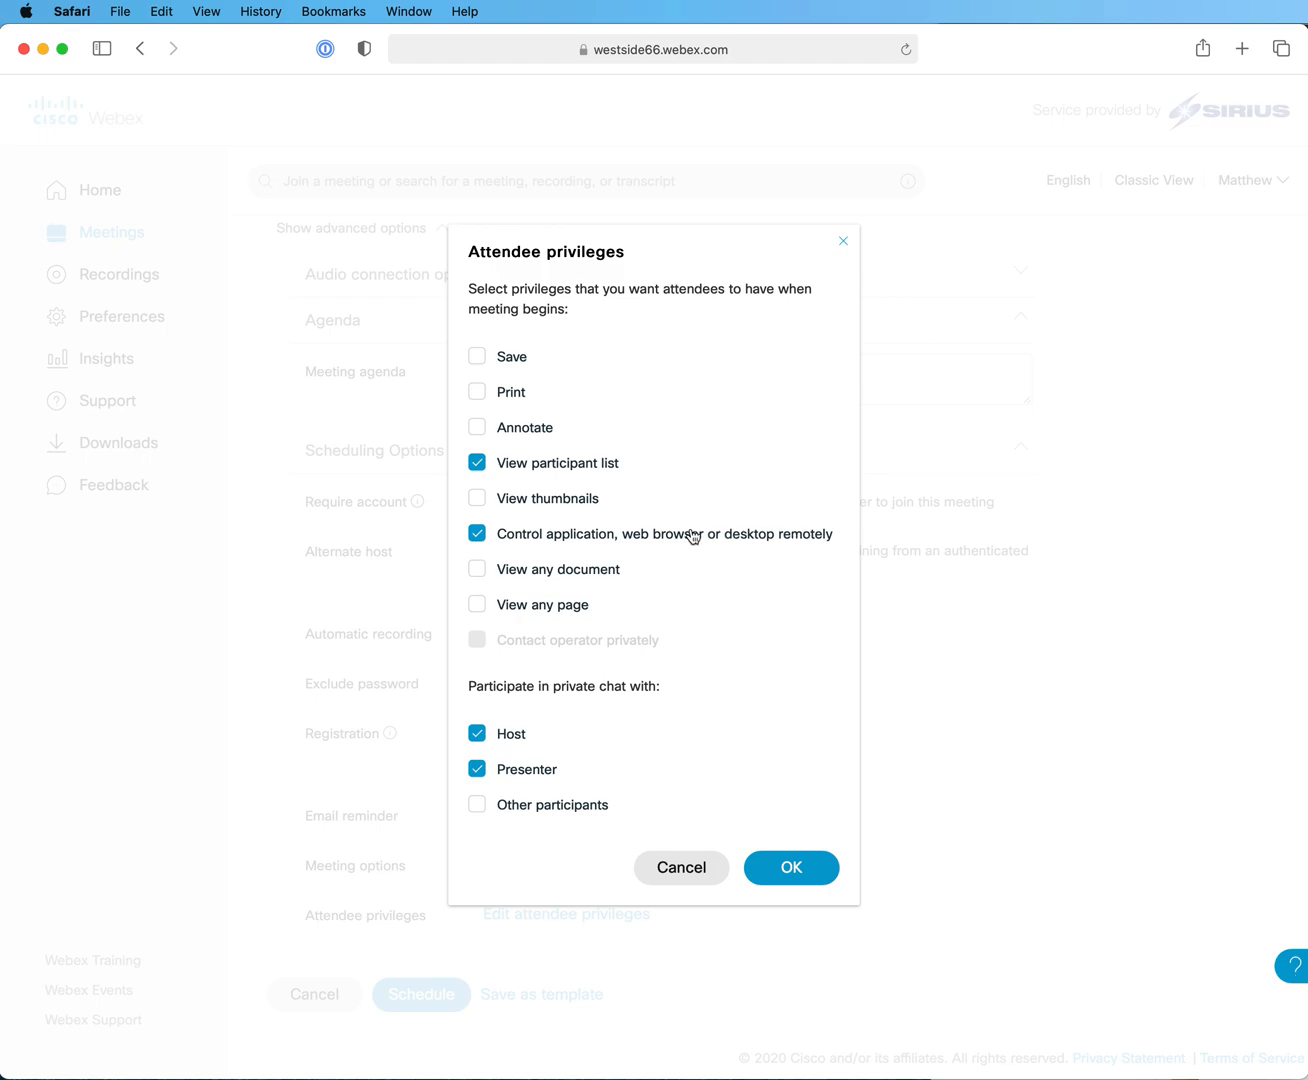
{"action": "left_click", "coordinate": [479, 534]}
{"action": "left_click", "coordinate": [778, 870]}
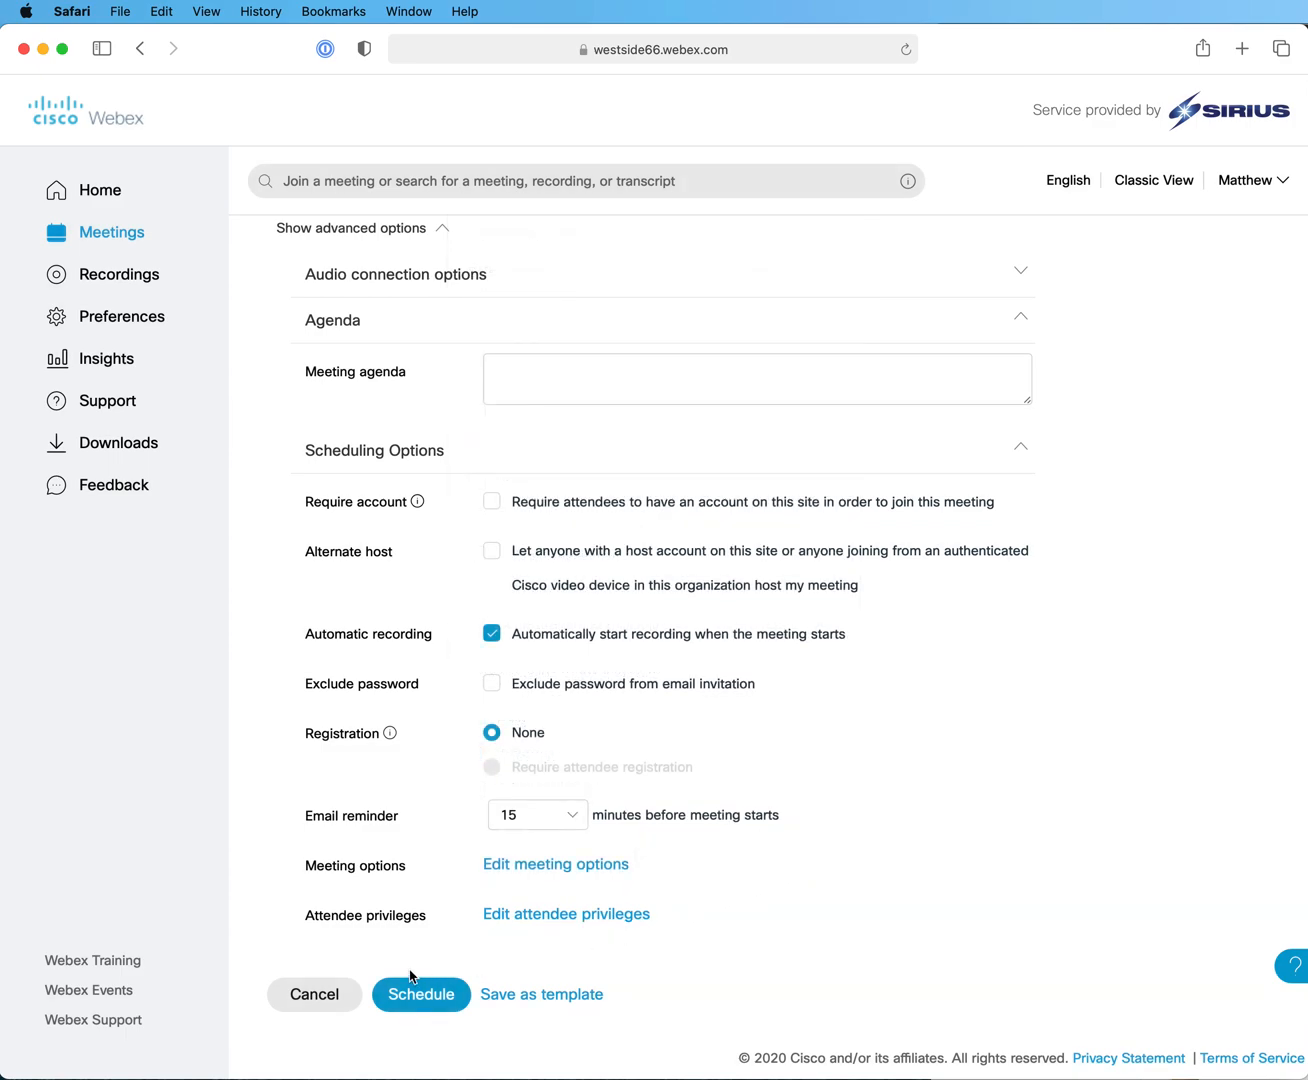
{"action": "left_click", "coordinate": [406, 1009]}
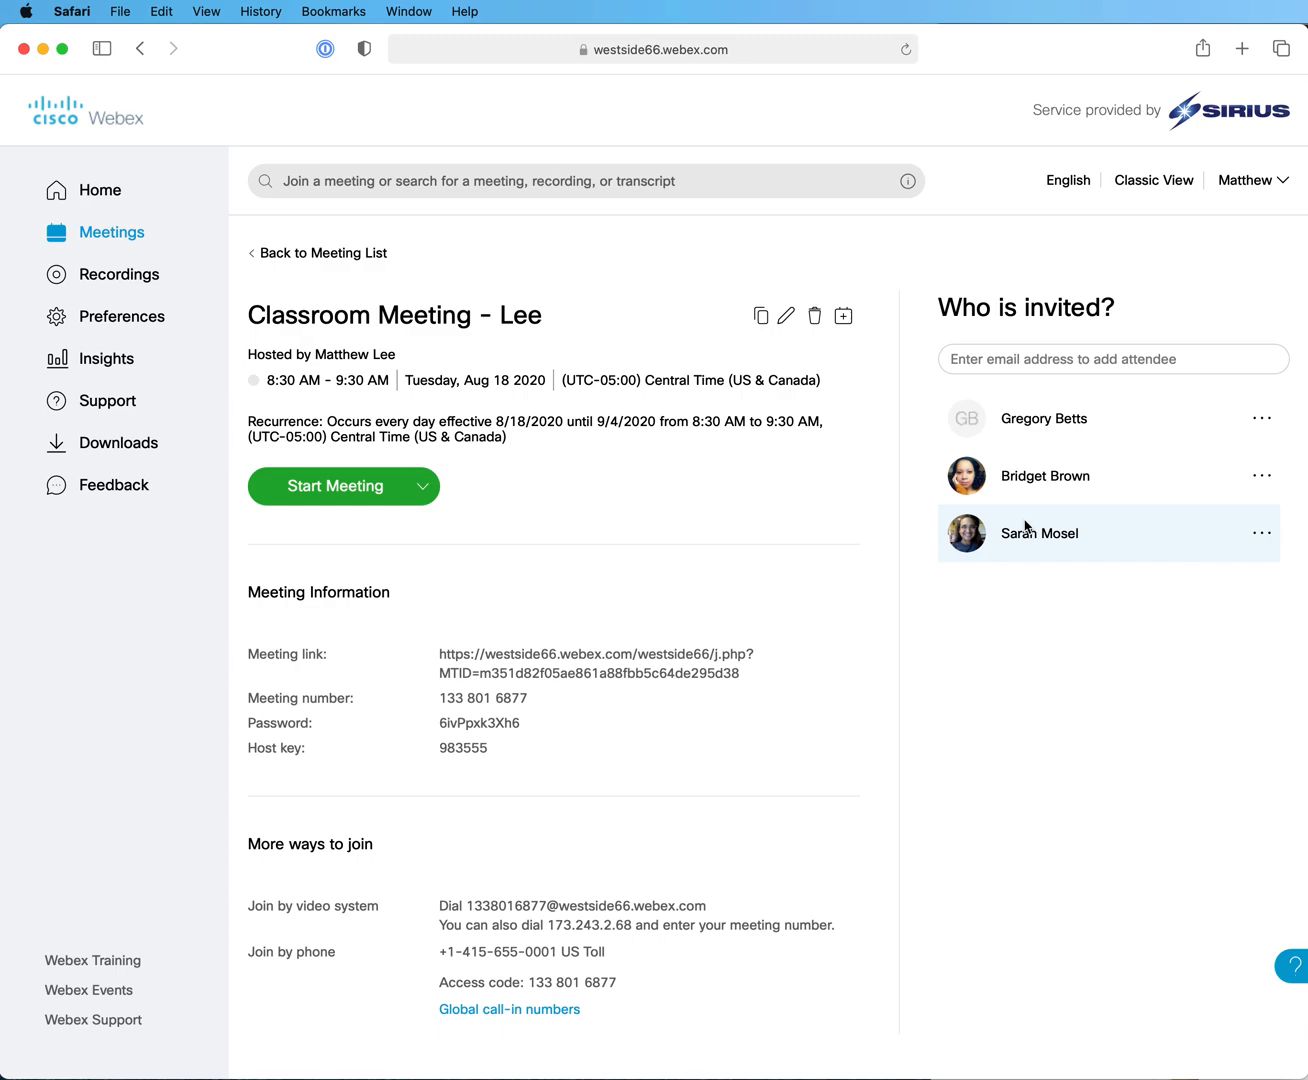
Step: Examine the scheduled meeting's invitee field and meeting link, selecting the link text, and return to the meeting list
{"action": "left_click", "coordinate": [1054, 361]}
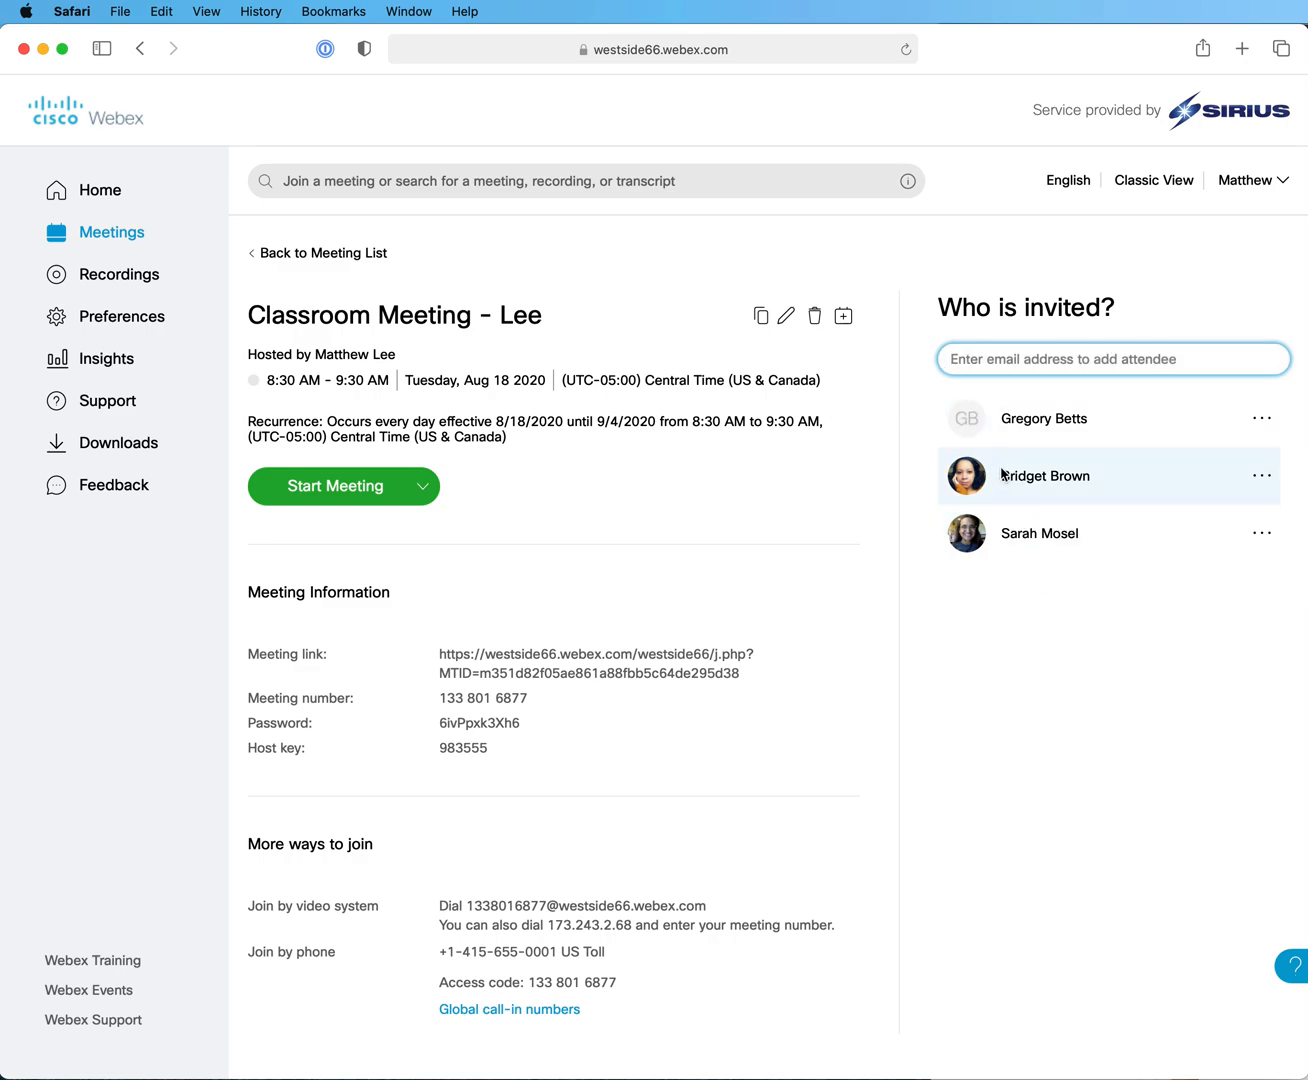
{"action": "left_click", "coordinate": [721, 653]}
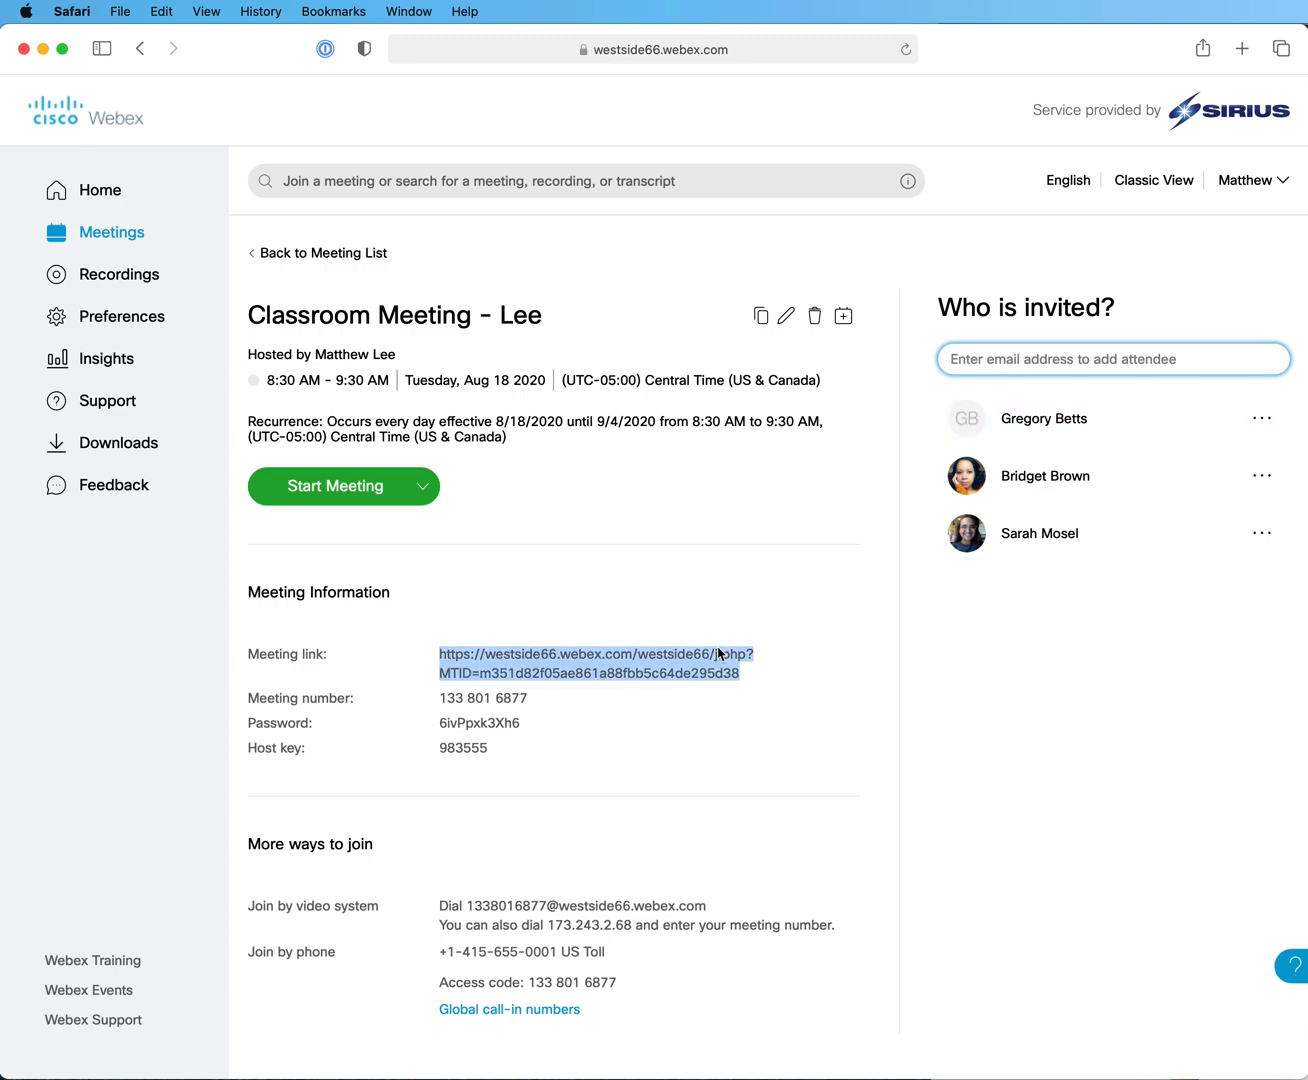
{"action": "left_click", "coordinate": [599, 641]}
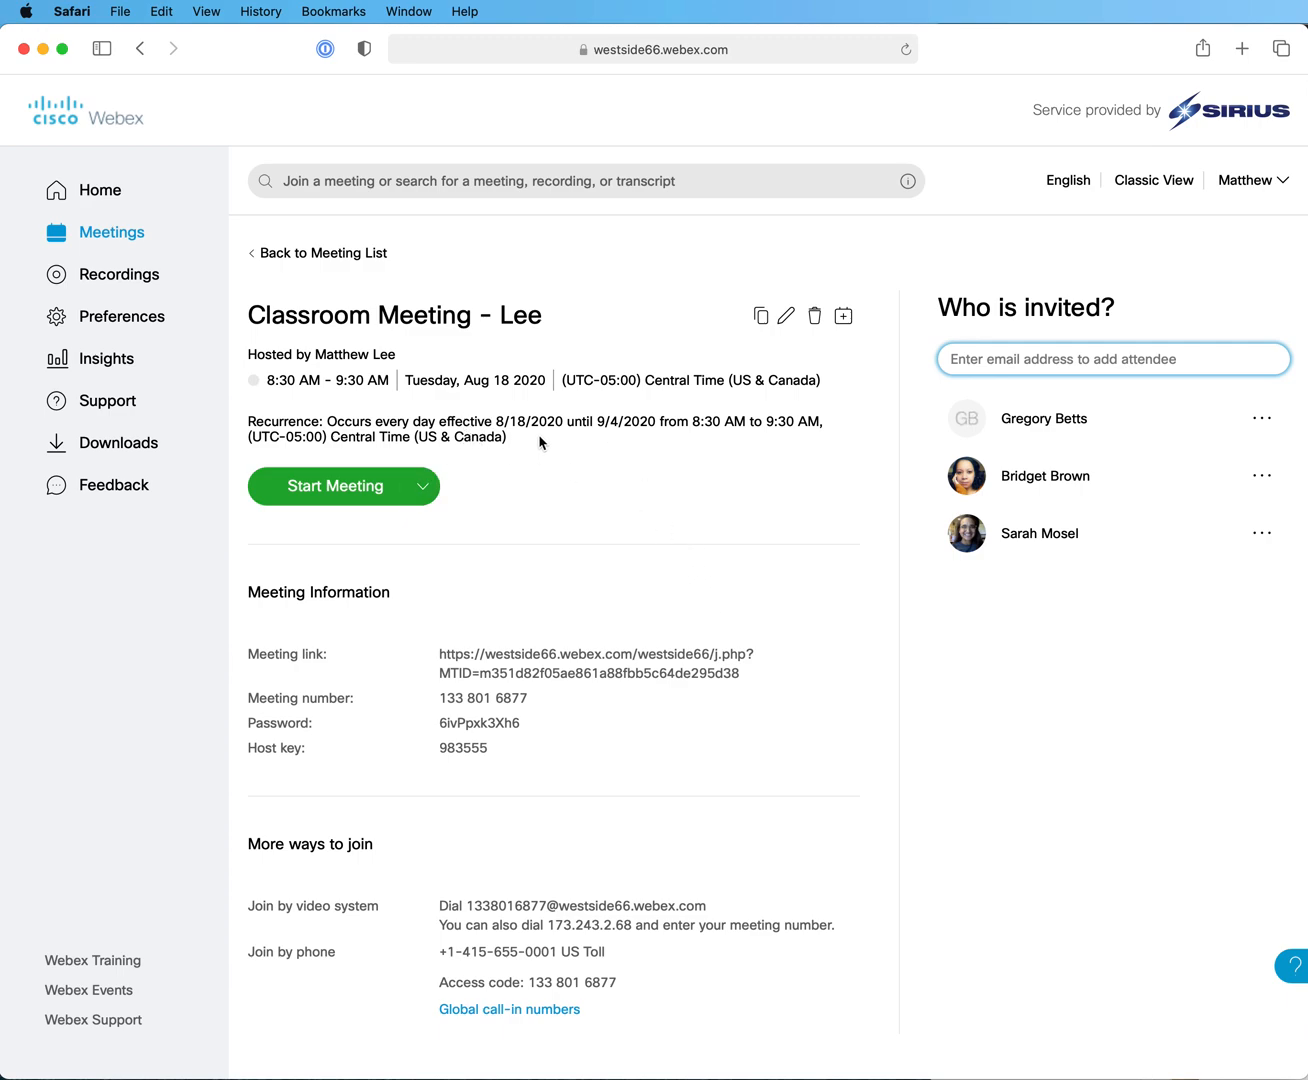
{"action": "triple_click", "coordinate": [619, 678]}
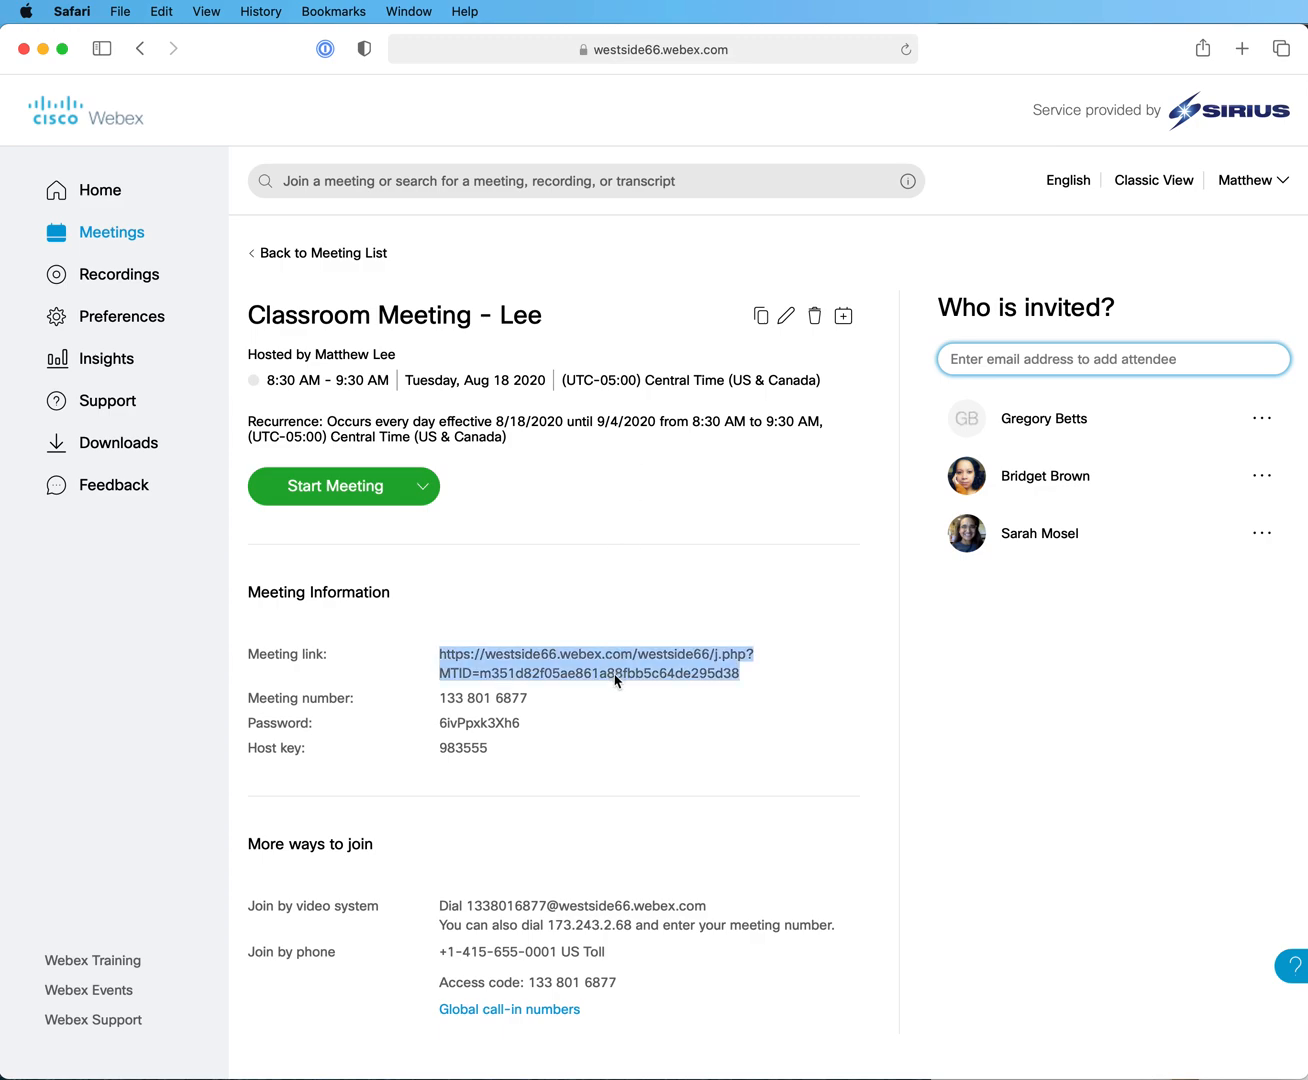
{"action": "triple_click", "coordinate": [709, 655]}
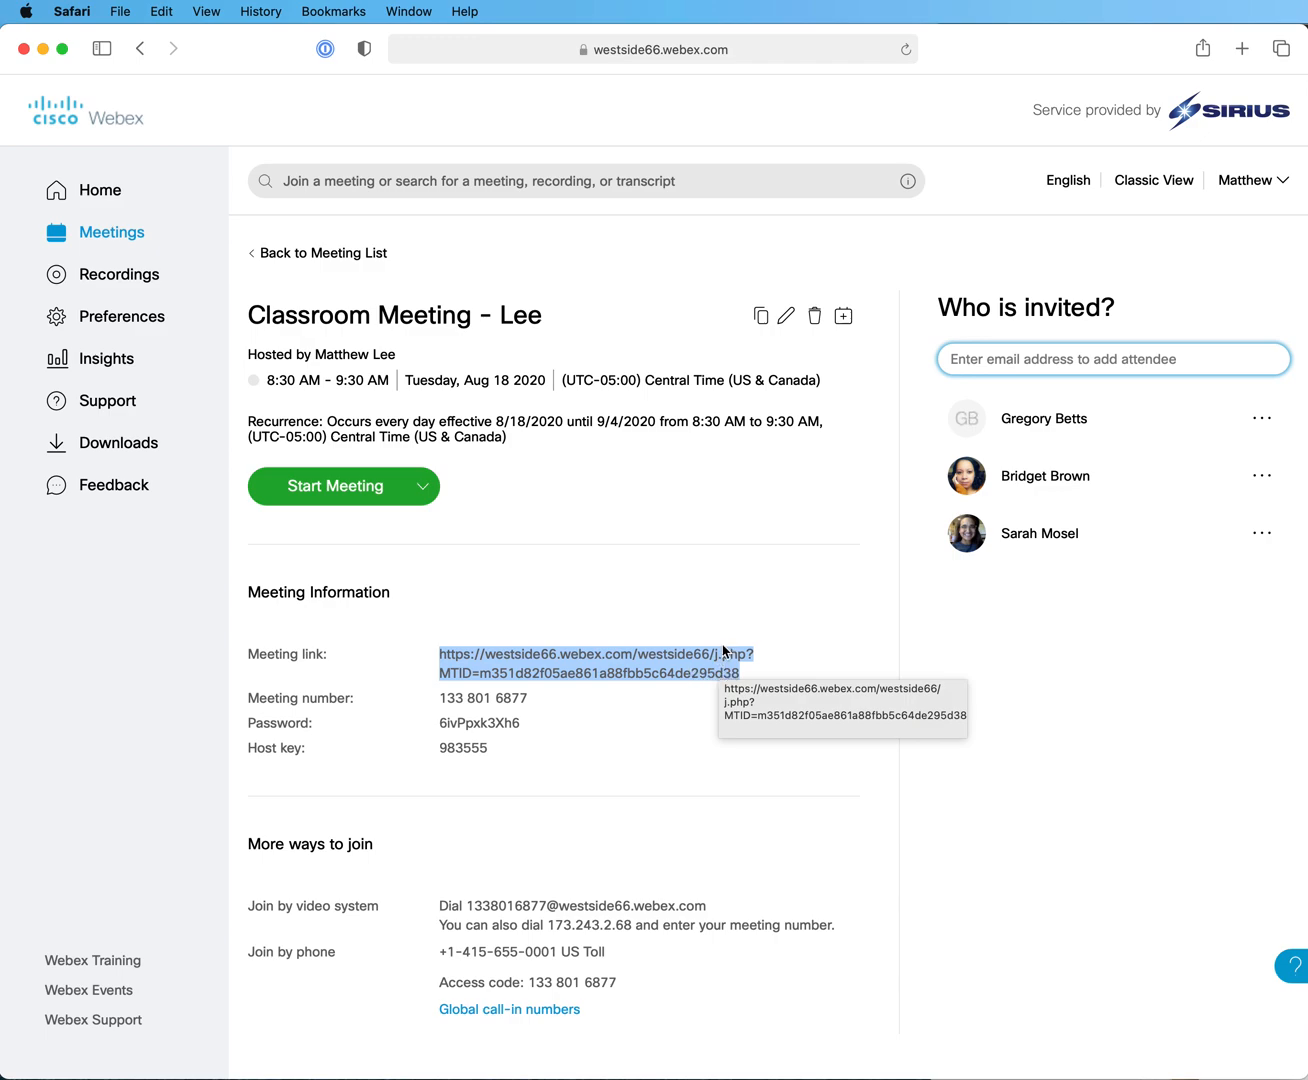
{"action": "left_click", "coordinate": [754, 650]}
{"action": "triple_click", "coordinate": [792, 668]}
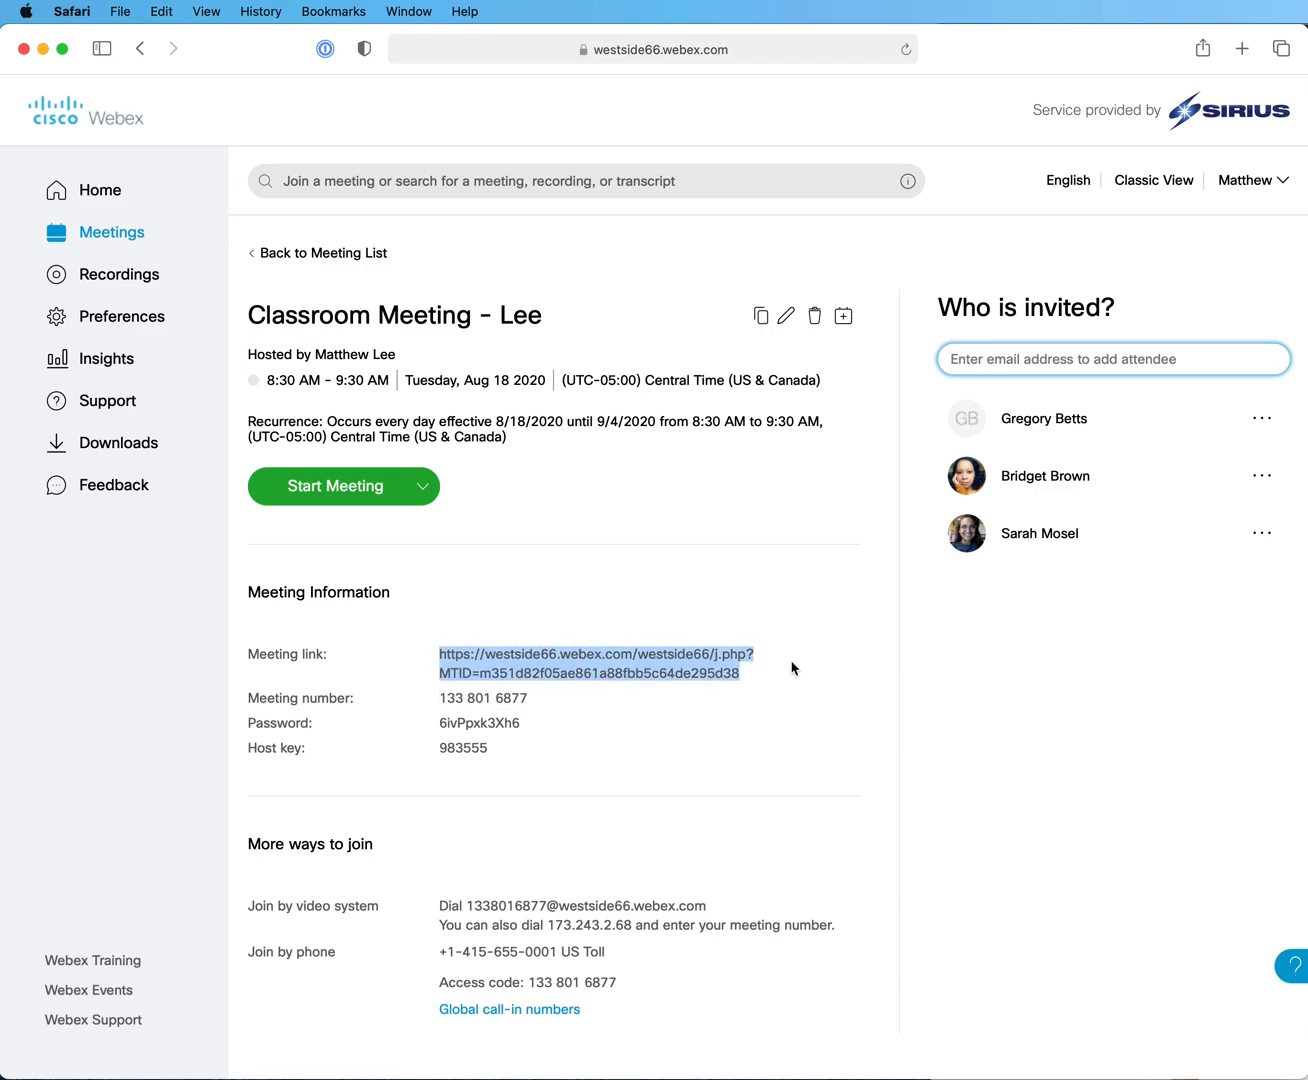
{"action": "left_click", "coordinate": [786, 670]}
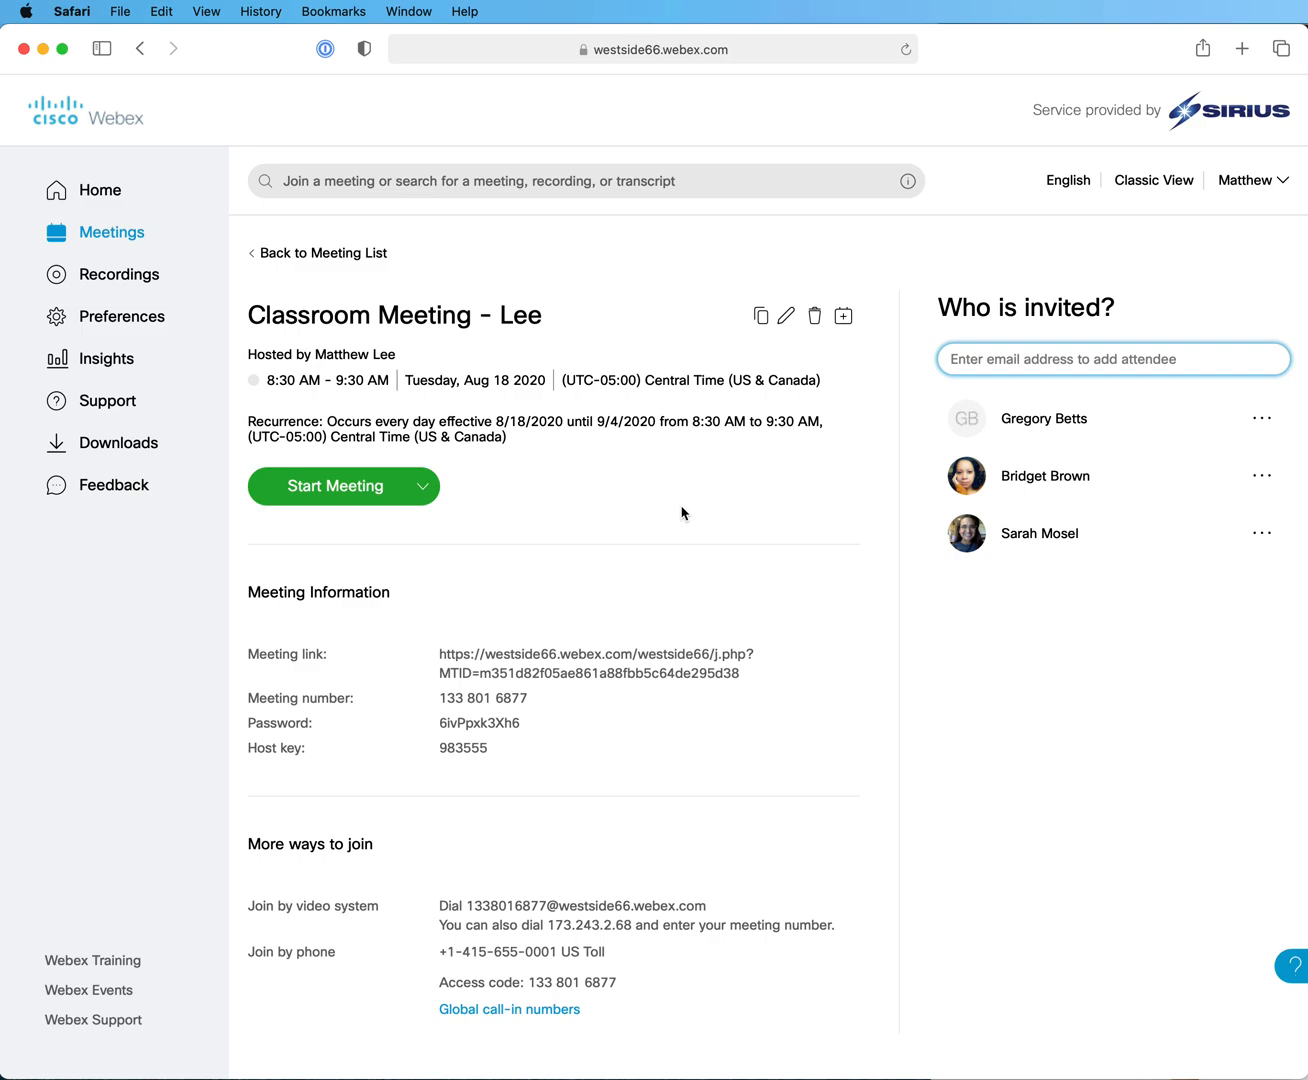
{"action": "triple_click", "coordinate": [748, 662]}
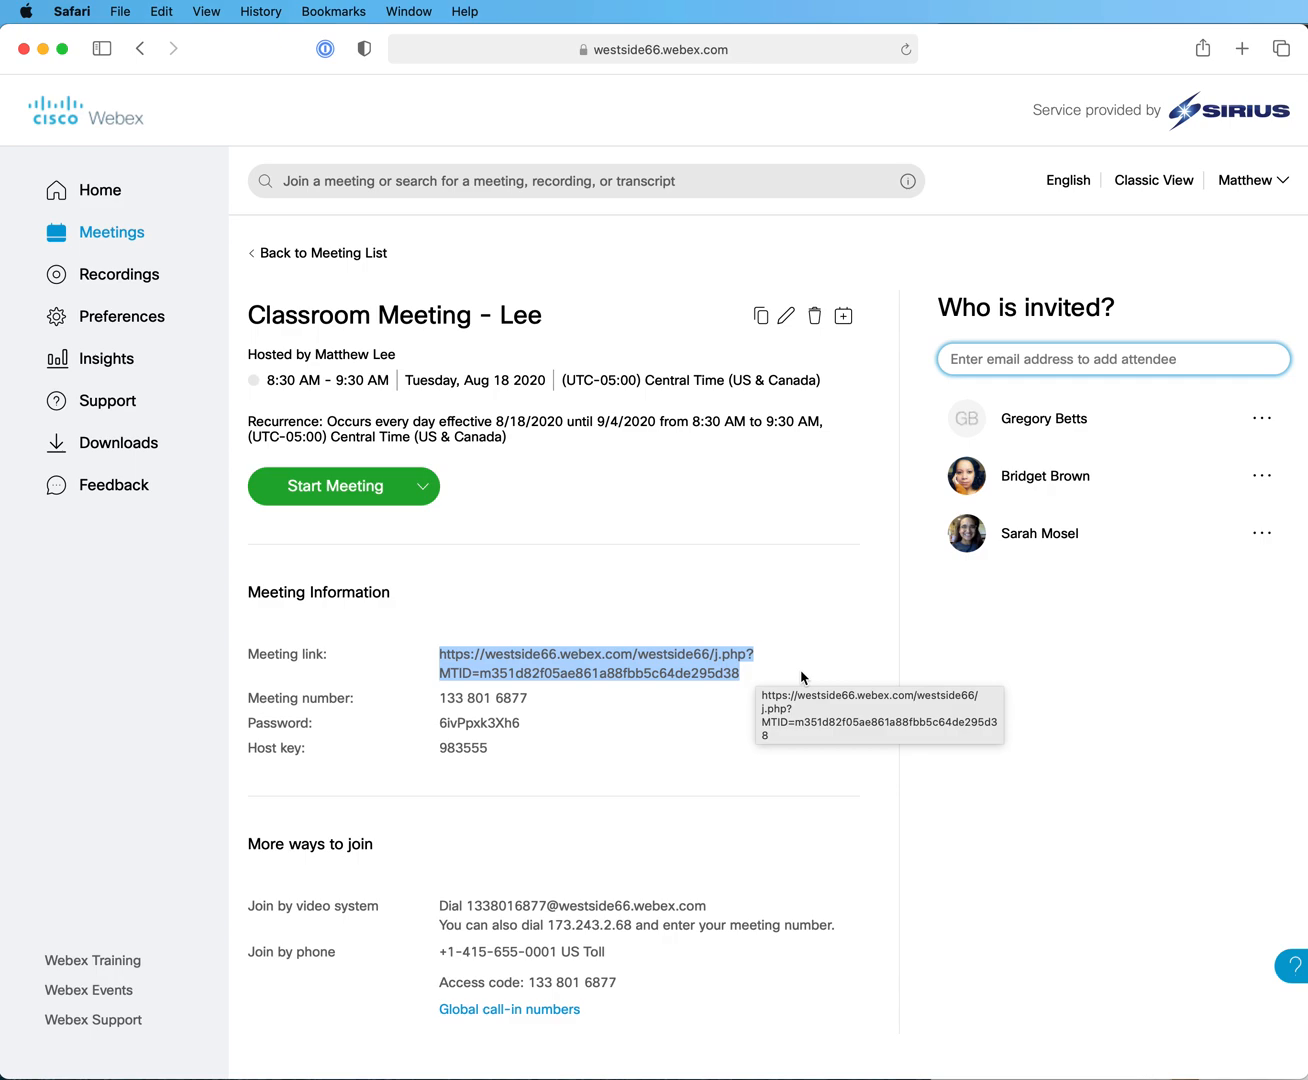
{"action": "left_click", "coordinate": [768, 620]}
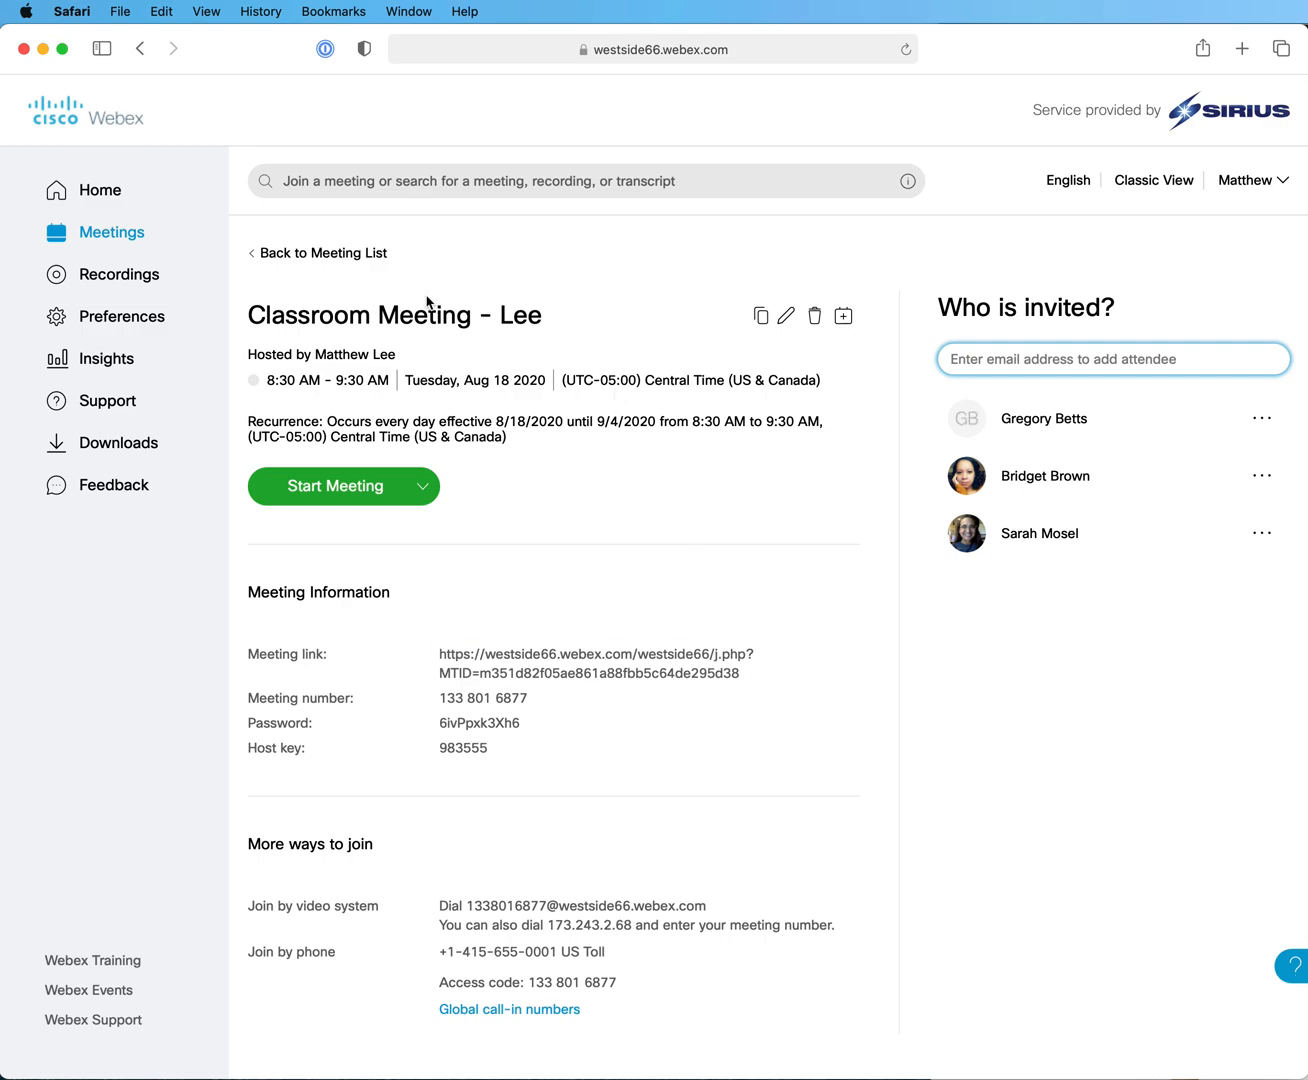
{"action": "left_click", "coordinate": [303, 262]}
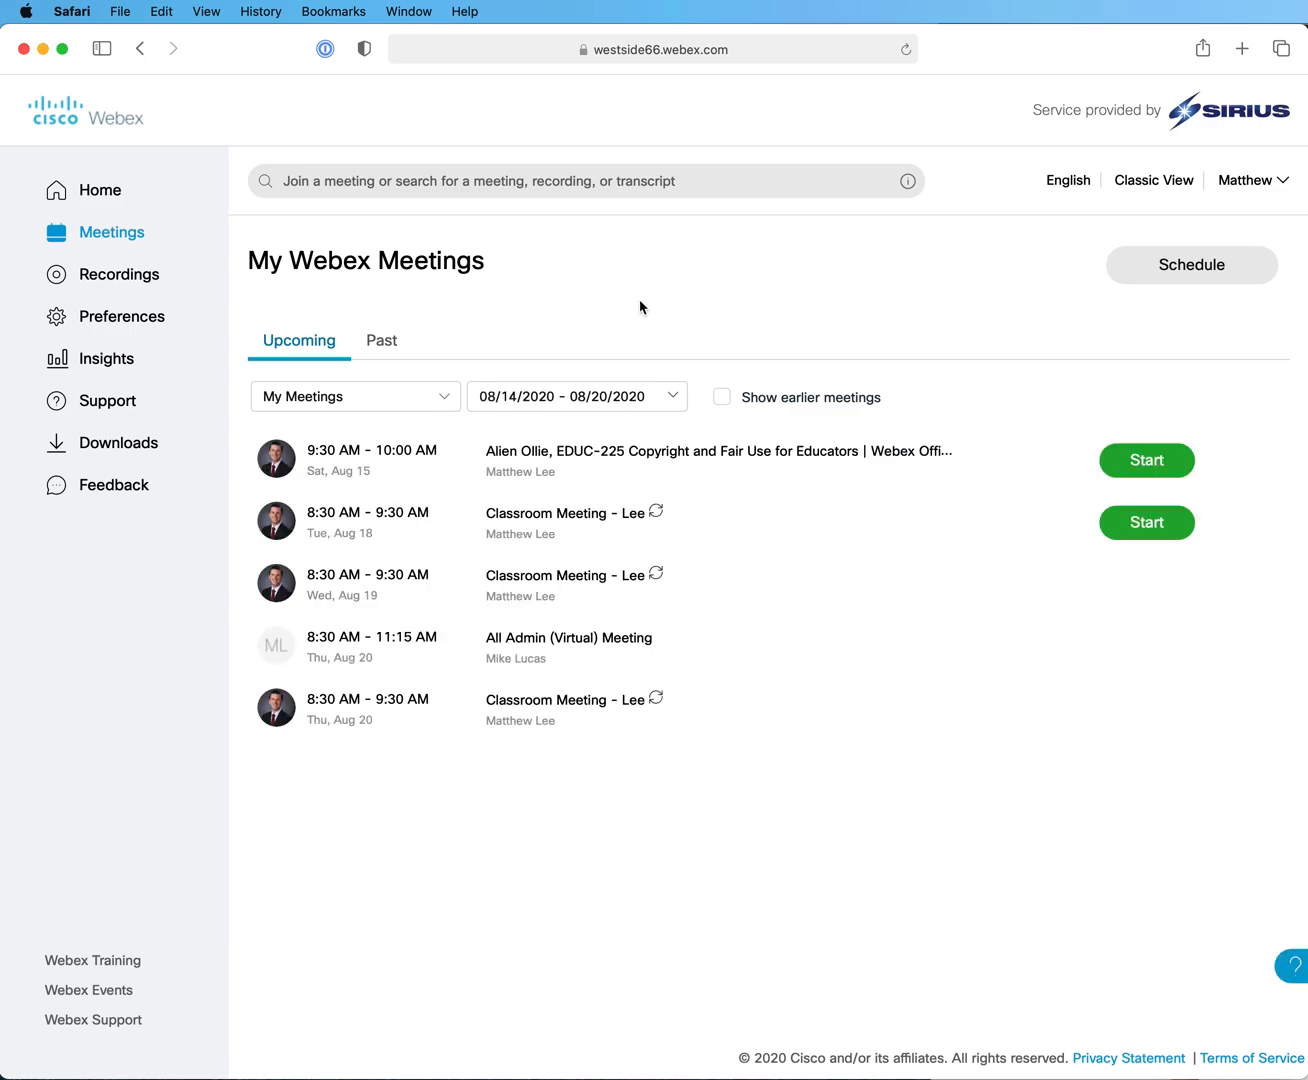